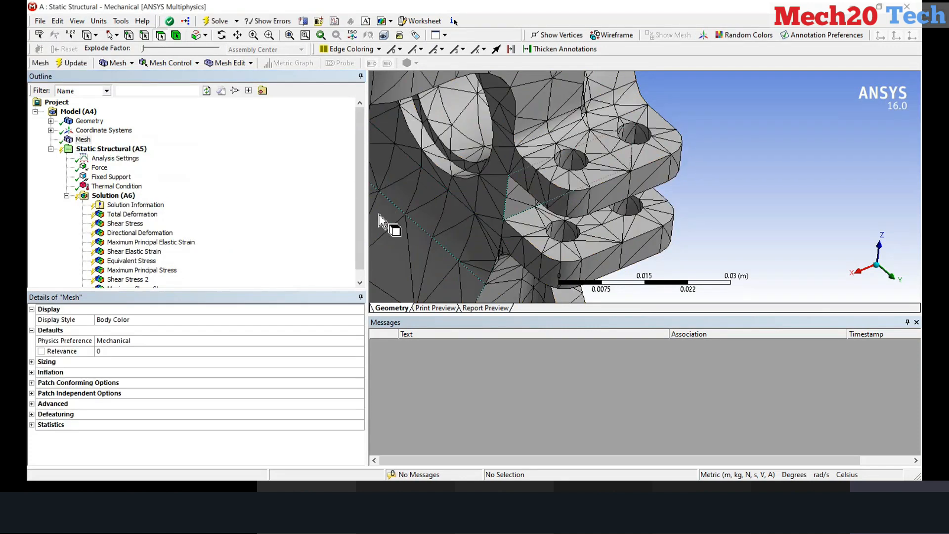
Step: Expand the mesh Sizing settings and set Use Advanced Size Function to On: Proximity and Curvature
click(32, 362)
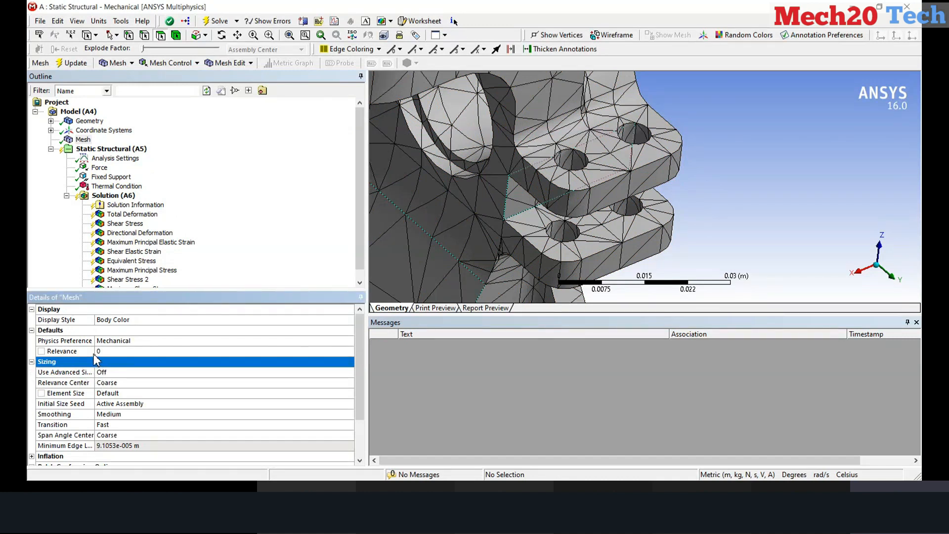
drag(95, 320, 216, 327)
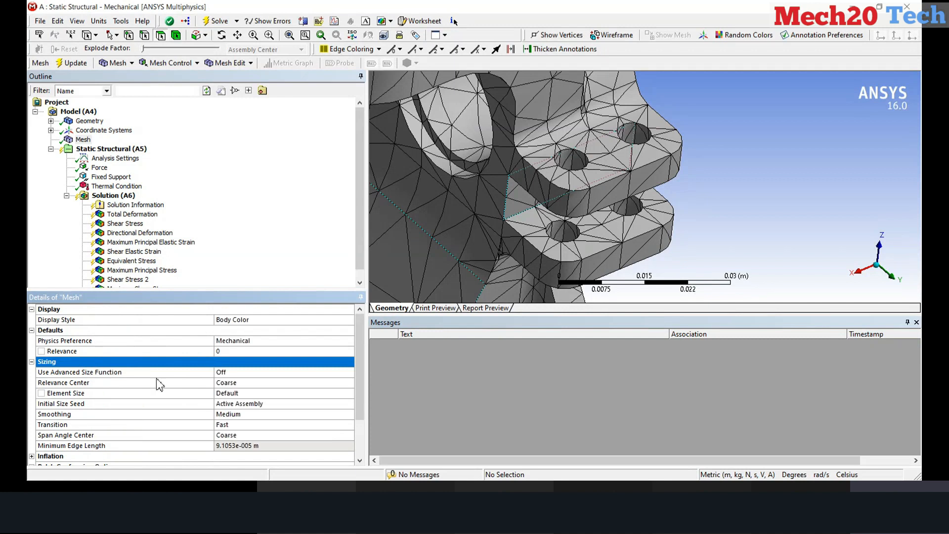
scroll(205, 387, down, 1)
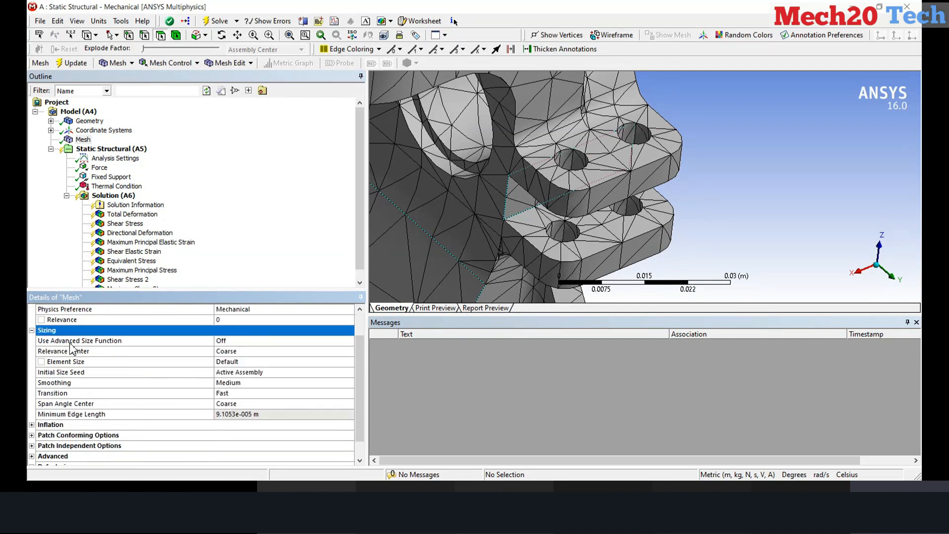
click(245, 342)
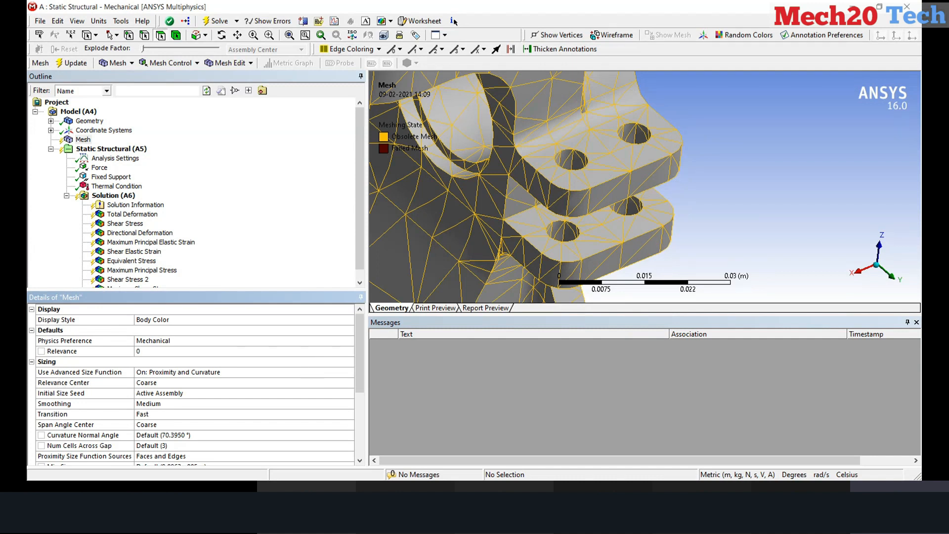
Step: Set the mesh sizing's Relevance Center to Fine, Smoothing to High and Transition to Slow
click(220, 384)
click(242, 404)
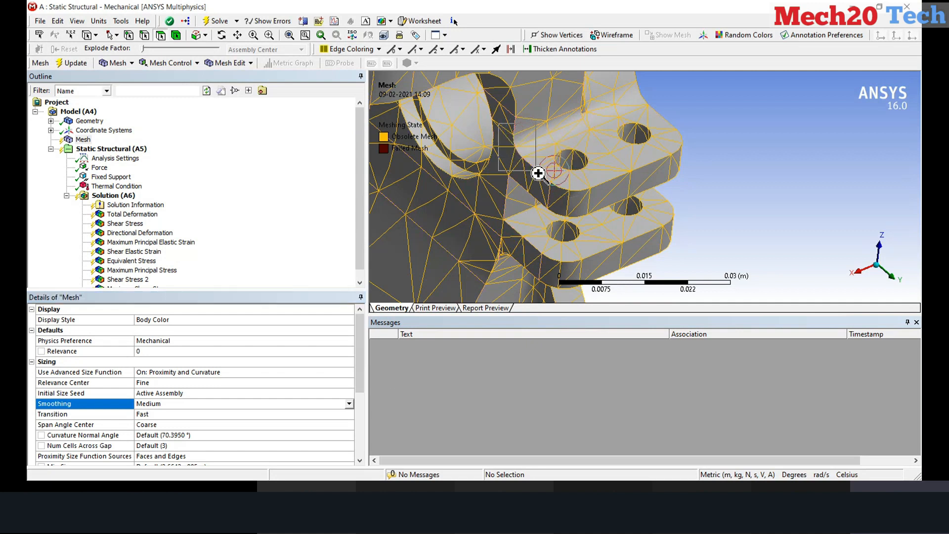
scroll(536, 169, up, 5)
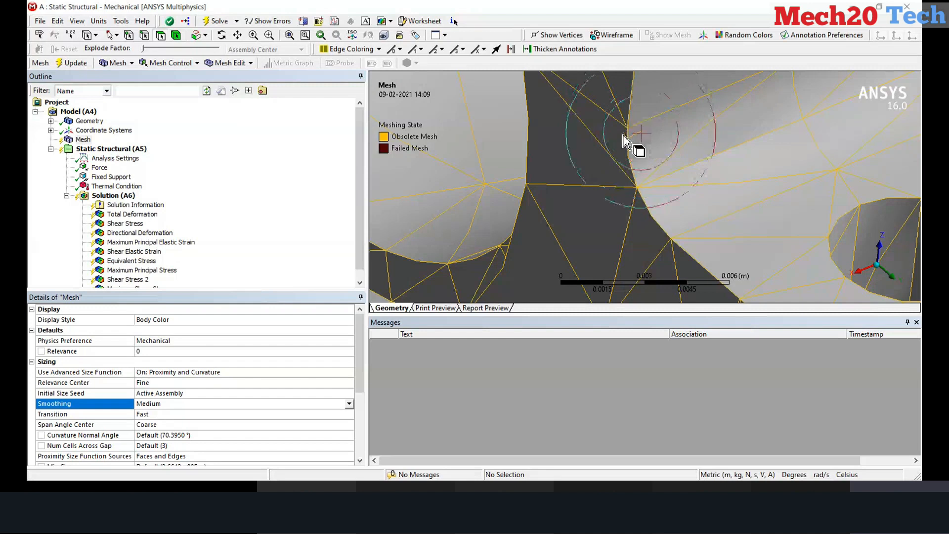
scroll(645, 187, down, 5)
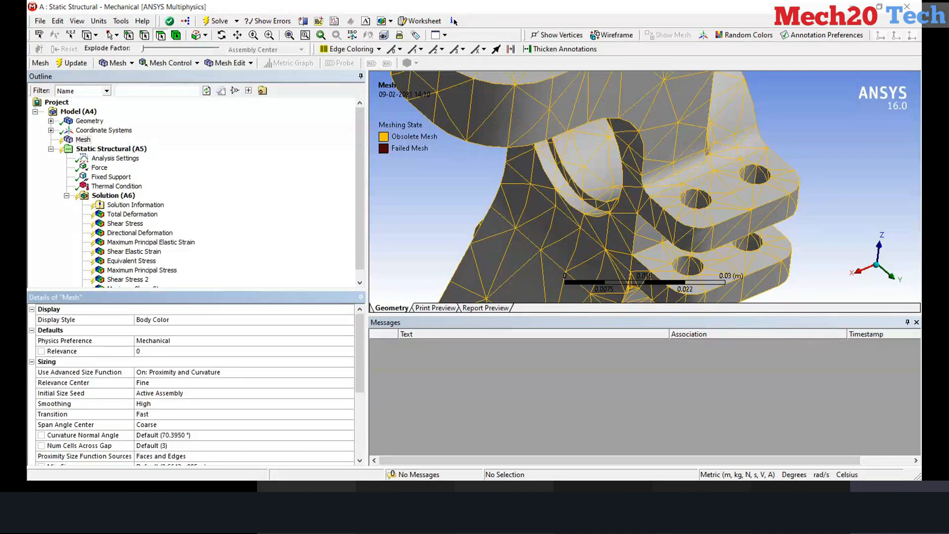
click(84, 414)
Step: Review the mesh sizing parameters and regenerate the mesh with the updated settings
scroll(177, 369, down, 2)
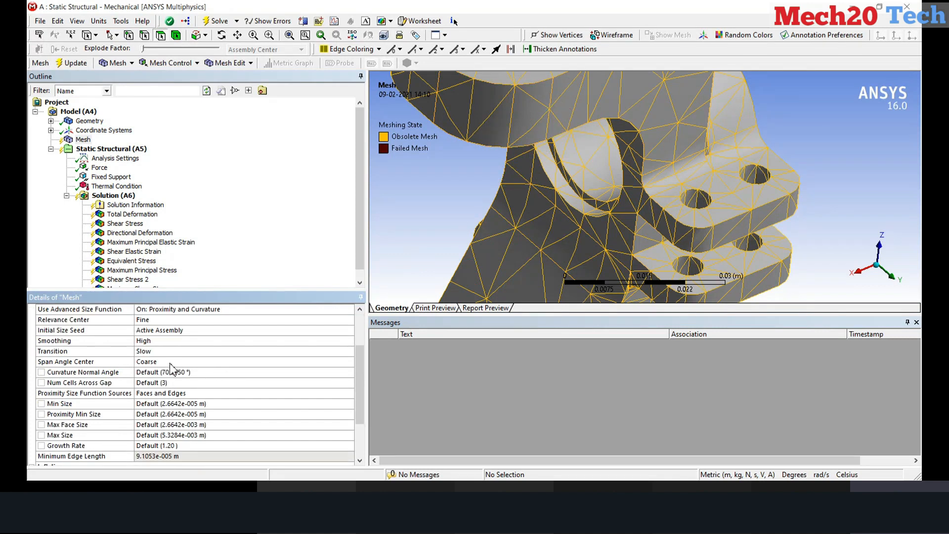
scroll(169, 371, up, 2)
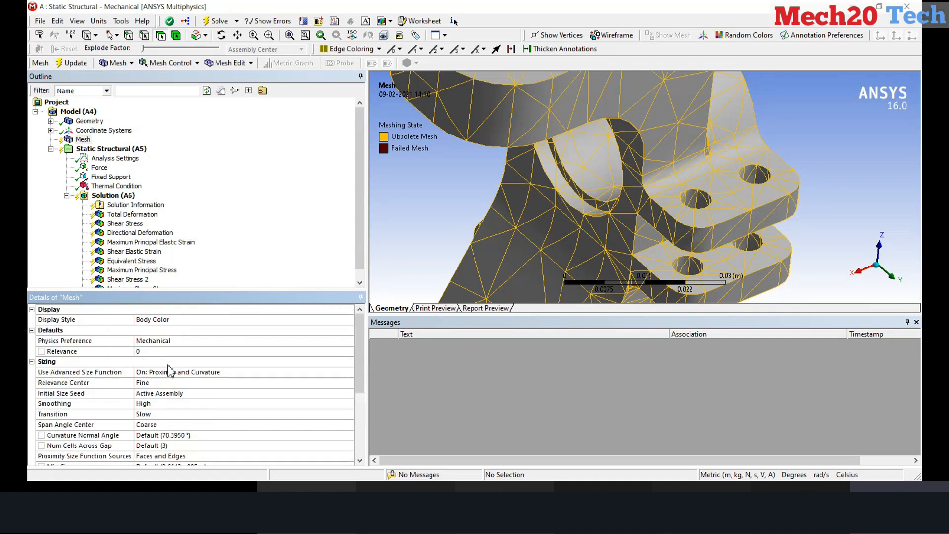
scroll(169, 371, down, 3)
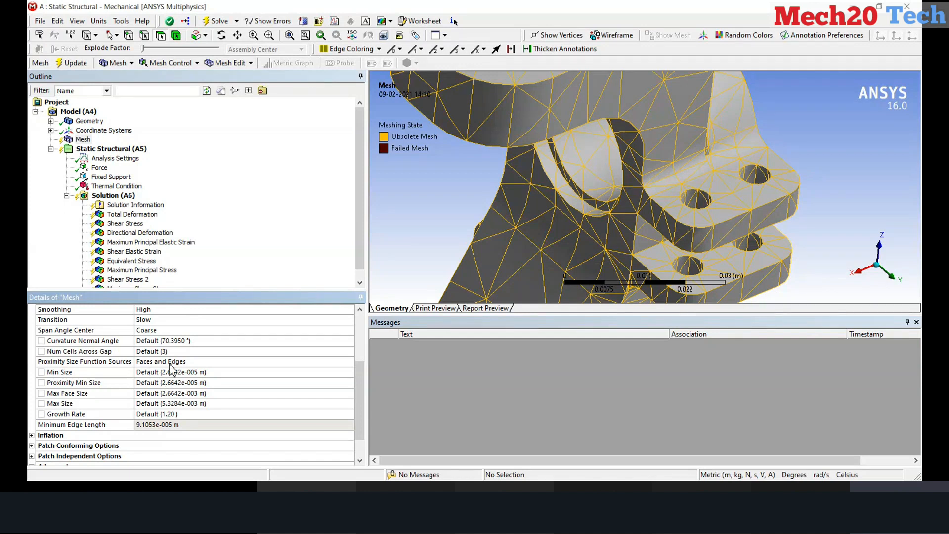
scroll(171, 371, up, 1)
scroll(155, 364, up, 1)
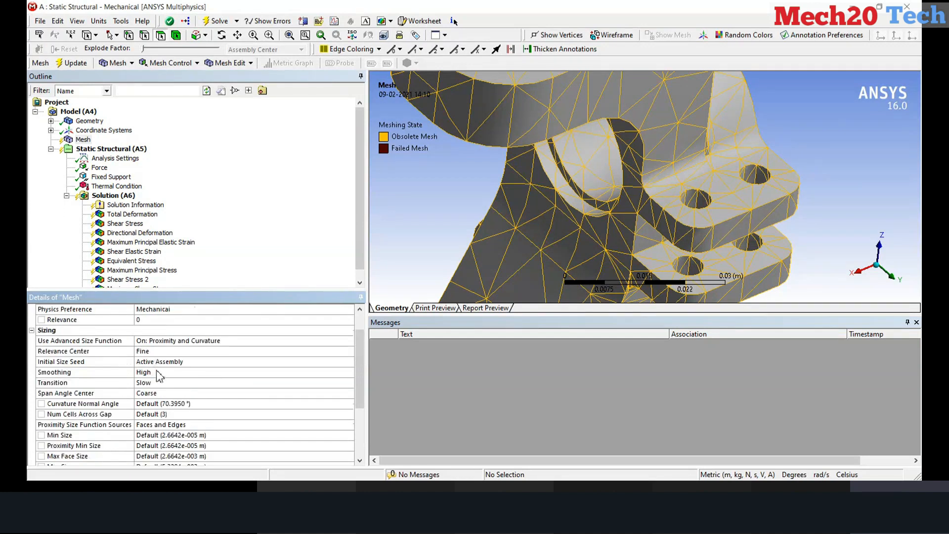
scroll(155, 365, up, 1)
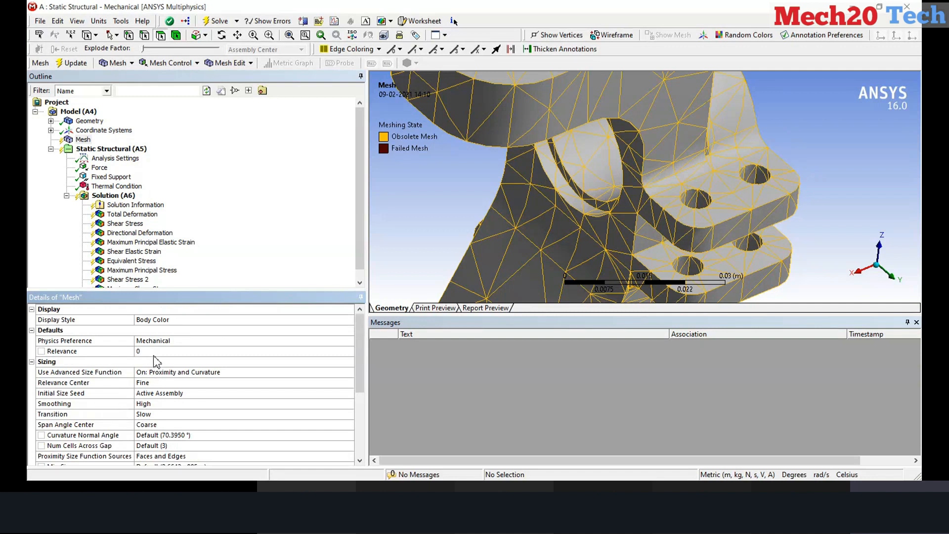
scroll(156, 361, down, 1)
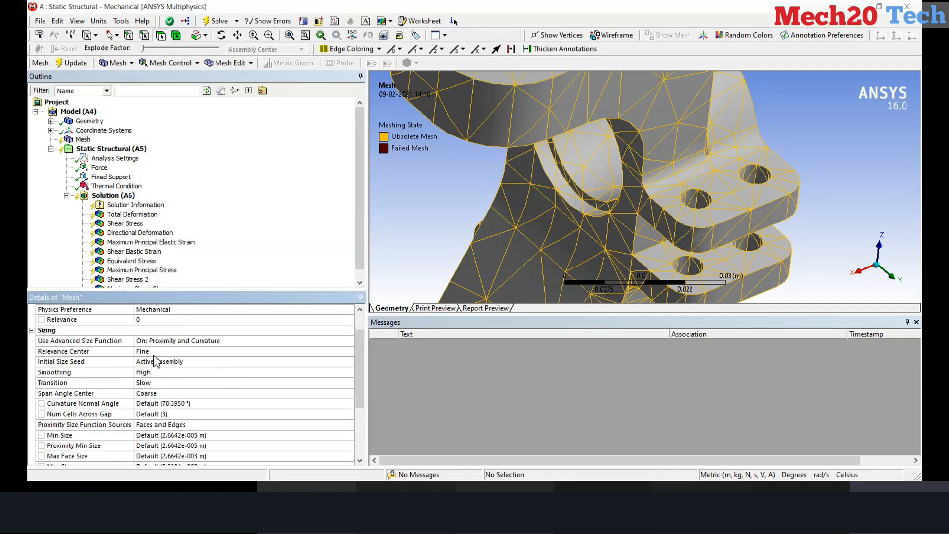
right_click(88, 140)
click(121, 183)
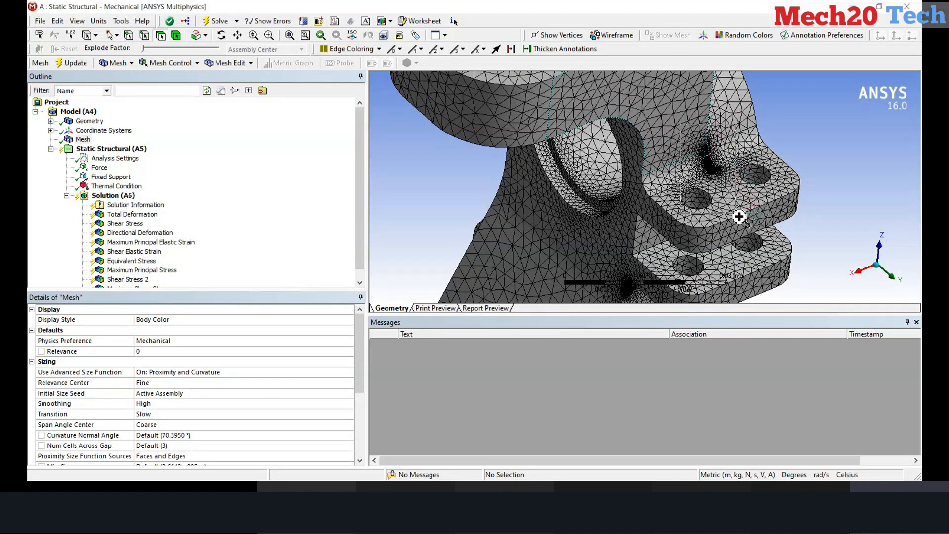
Step: Examine the element density at the dense corner on the upper lug and around its nearest hole
scroll(739, 217, up, 3)
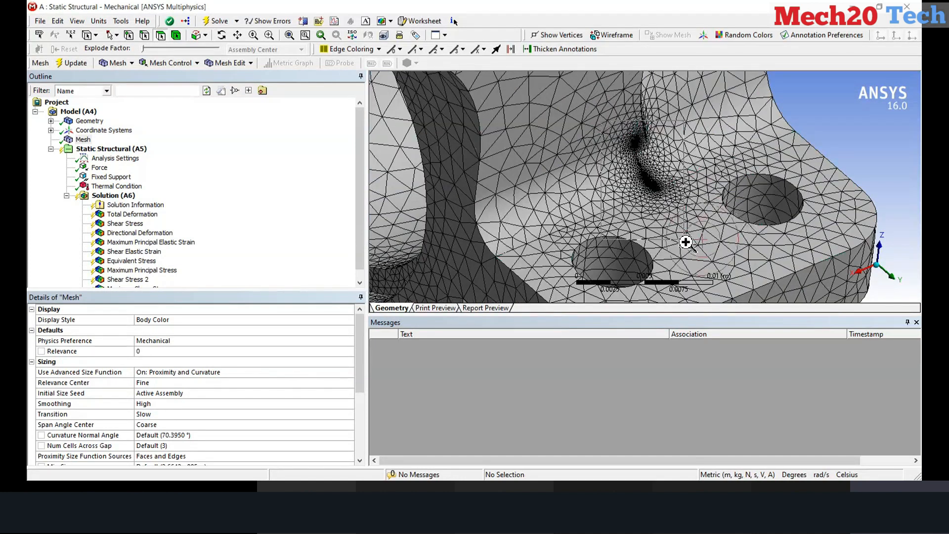
scroll(686, 242, up, 2)
scroll(707, 239, up, 2)
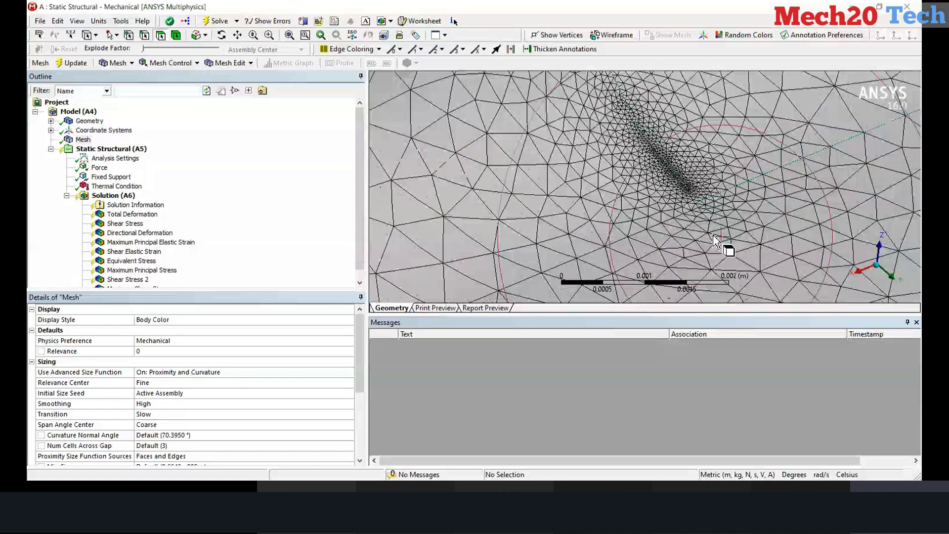
scroll(712, 227, up, 2)
scroll(719, 232, up, 2)
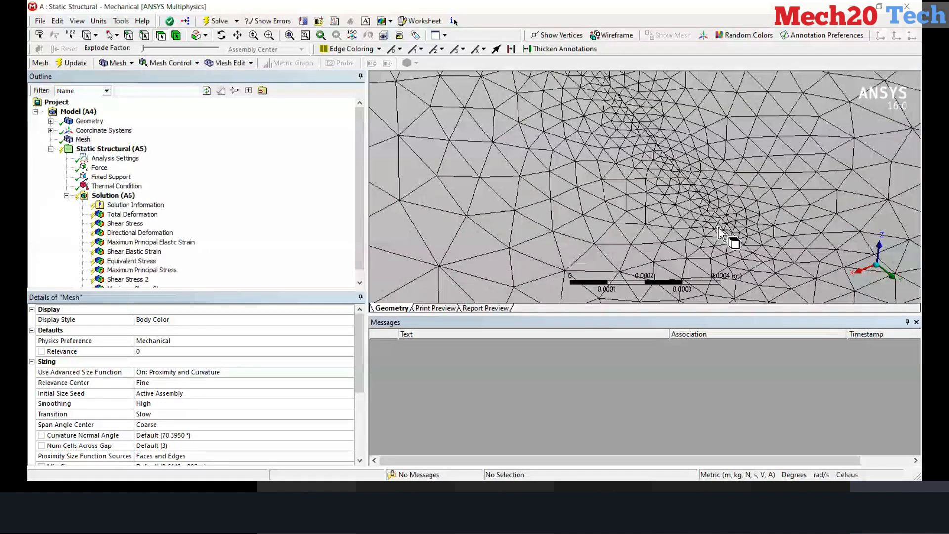
scroll(791, 198, up, 1)
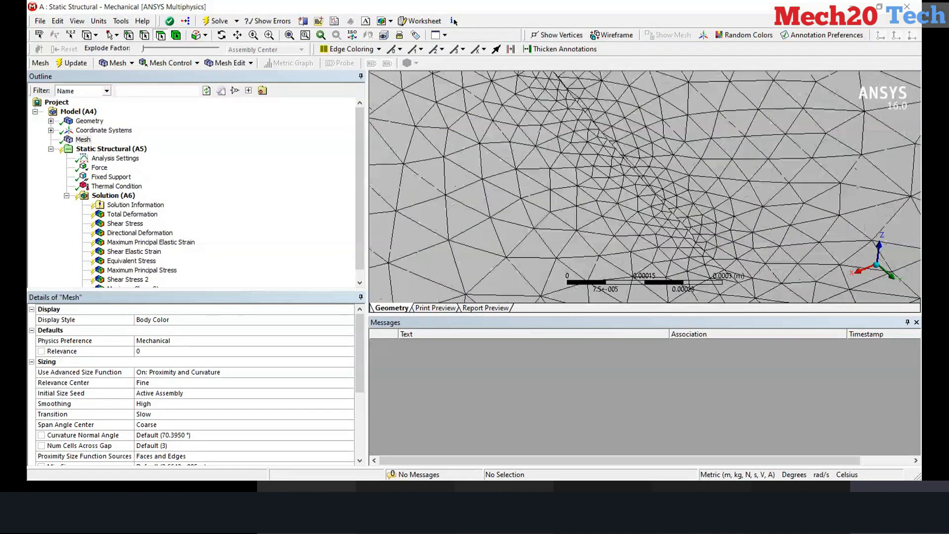
scroll(707, 203, up, 1)
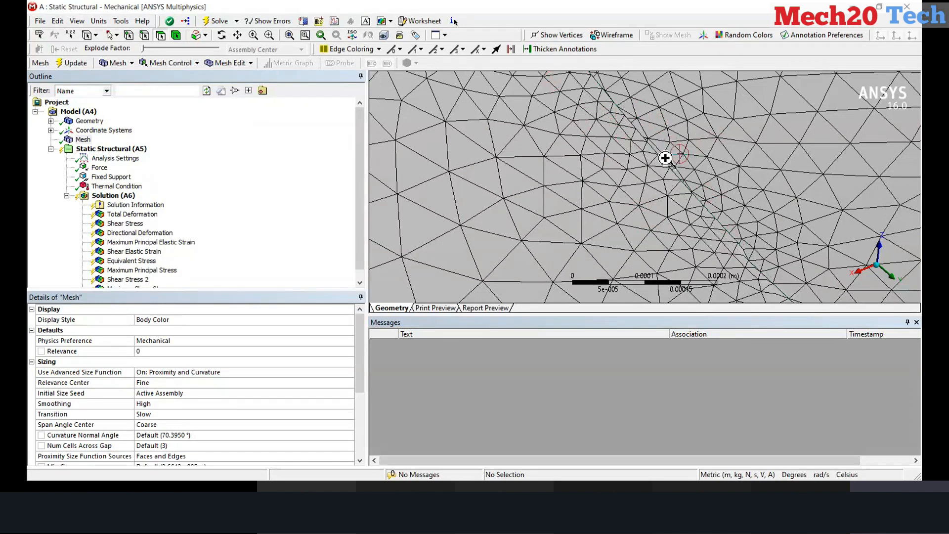
scroll(666, 157, up, 5)
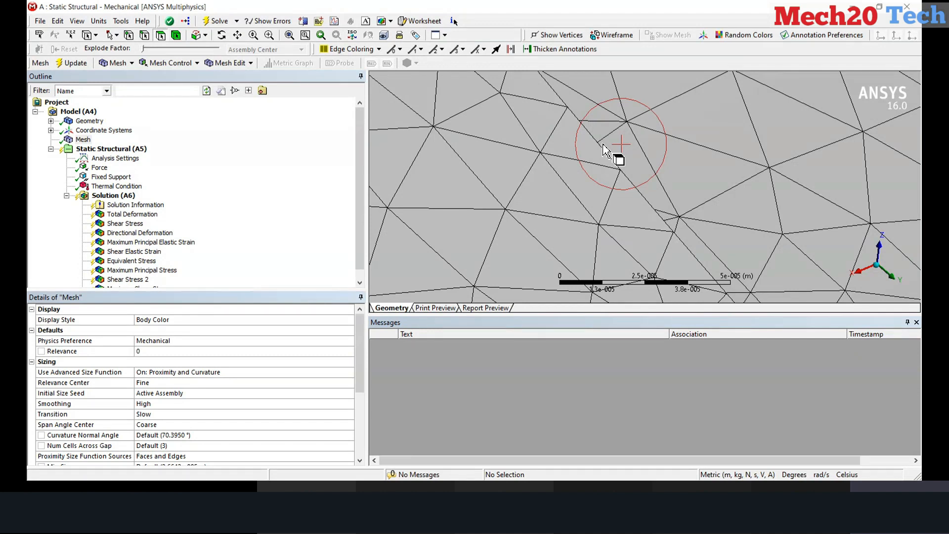
scroll(593, 165, down, 5)
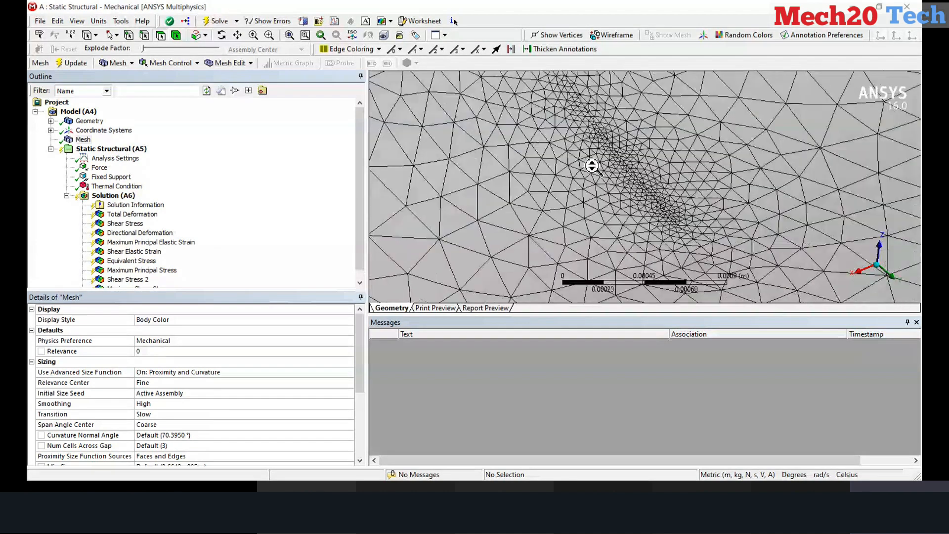
scroll(592, 166, down, 10)
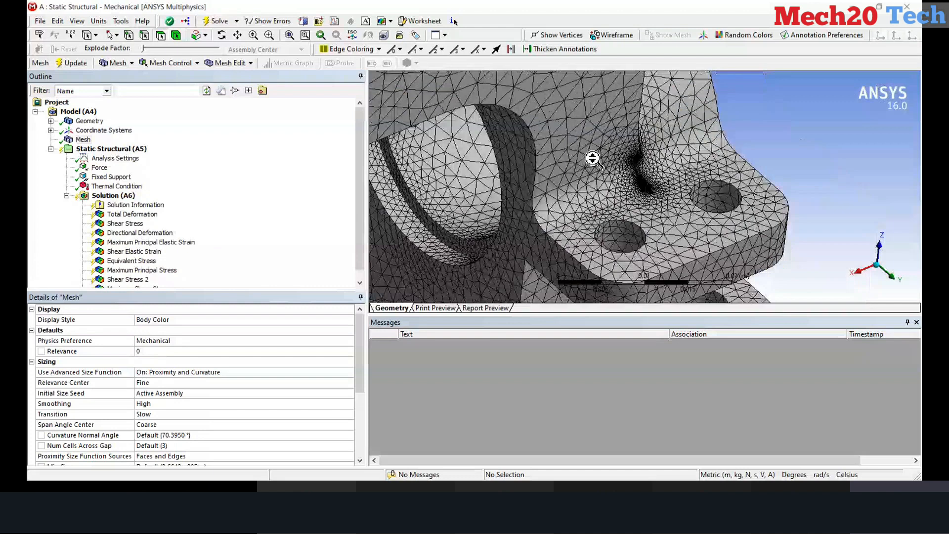
scroll(614, 203, up, 5)
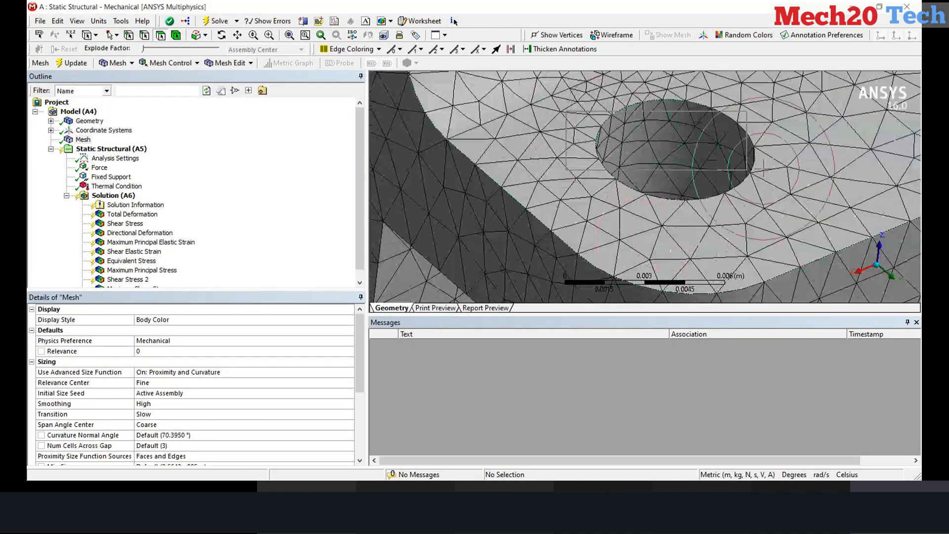
scroll(685, 171, up, 2)
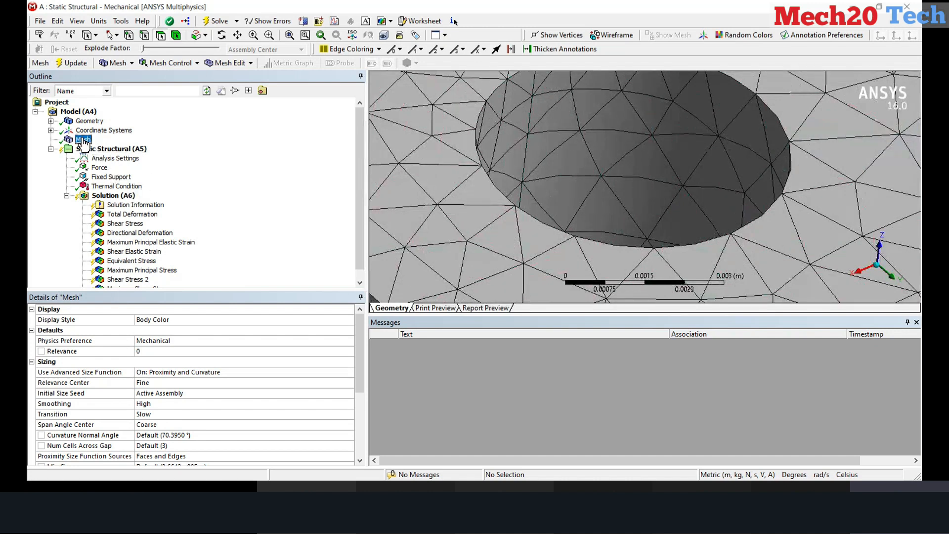
Step: Add a mesh Refinement control scoped to the two cylindrical faces of the upper lug's front hole
click(132, 143)
click(188, 64)
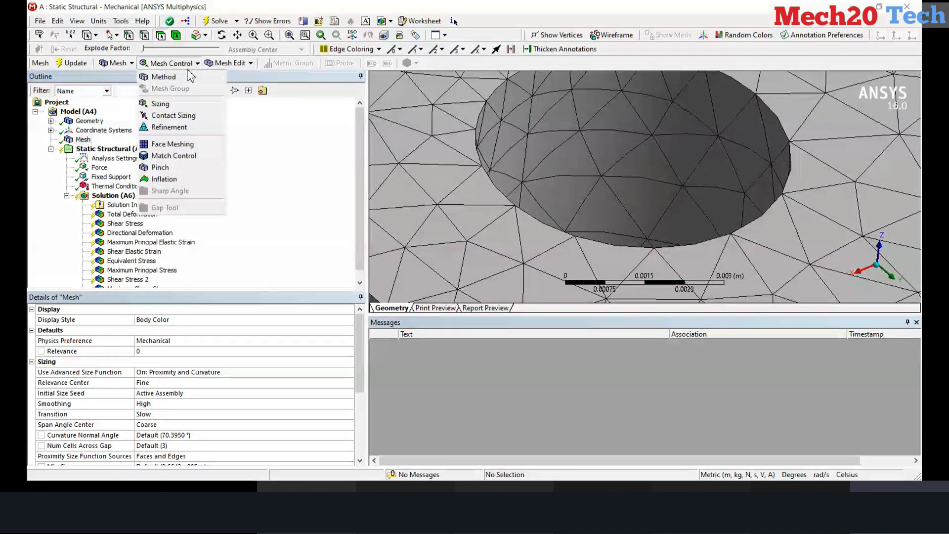
click(182, 129)
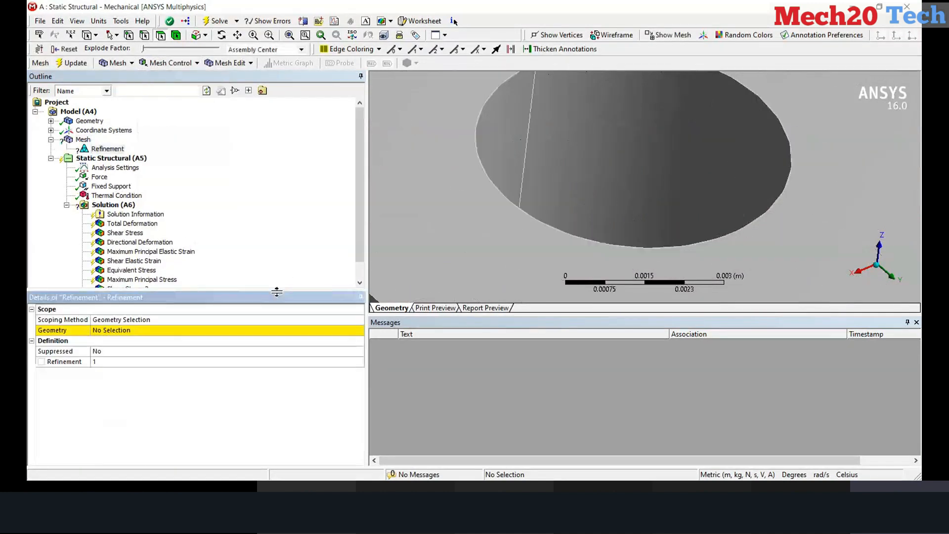
click(511, 153)
ctrl+click(589, 198)
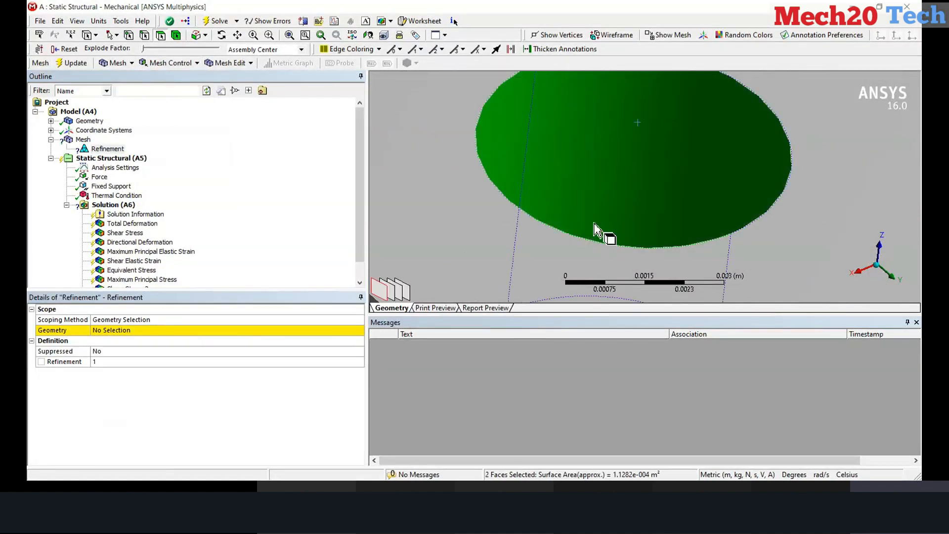
click(139, 331)
click(154, 330)
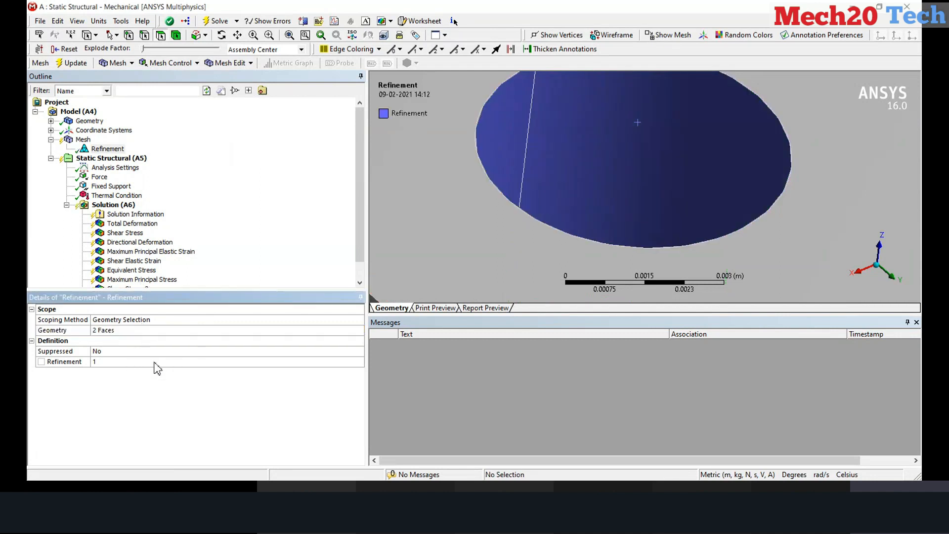
Step: Set the hole's refinement level to 3 and regenerate the mesh
click(157, 366)
click(301, 363)
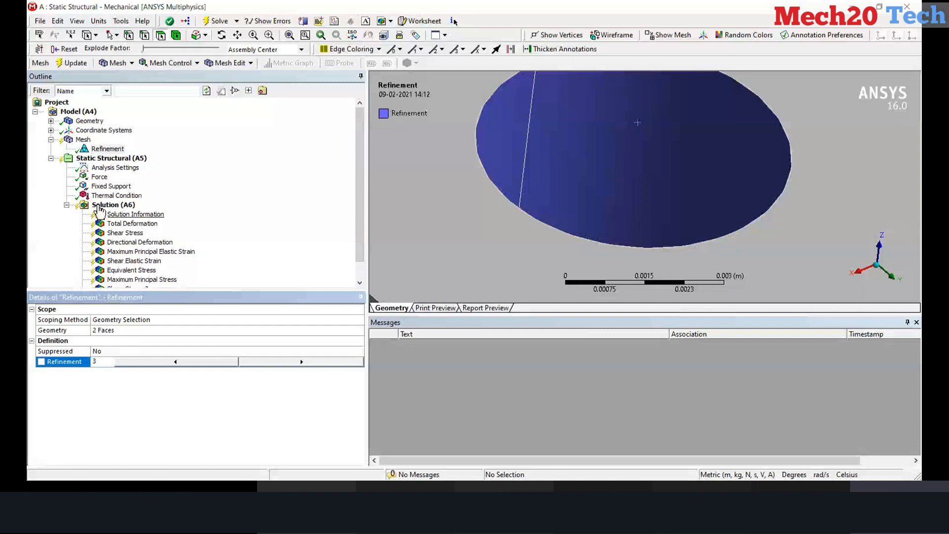
click(82, 139)
right_click(82, 140)
click(131, 179)
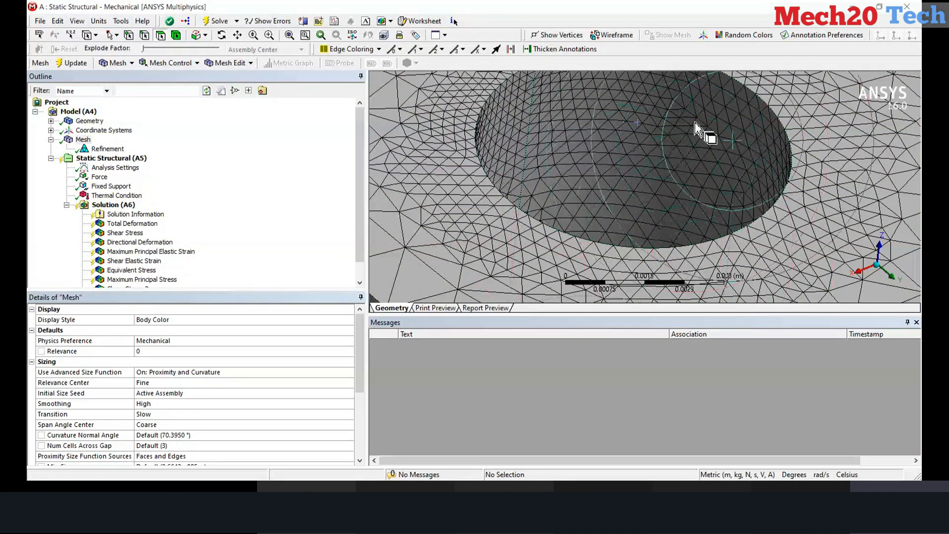
Step: Examine the refined elements inside and around the front hole of the upper lug
scroll(557, 170, up, 3)
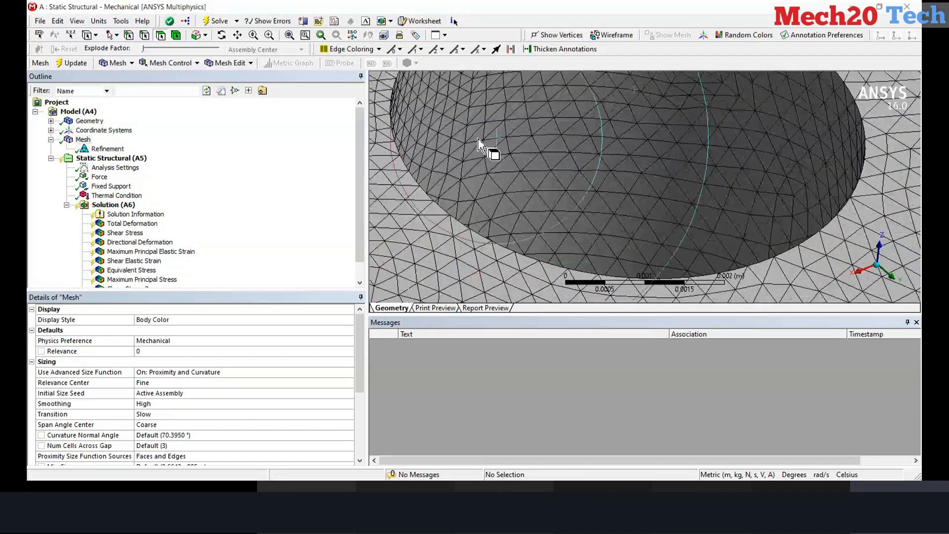
scroll(485, 148, down, 2)
scroll(544, 158, down, 2)
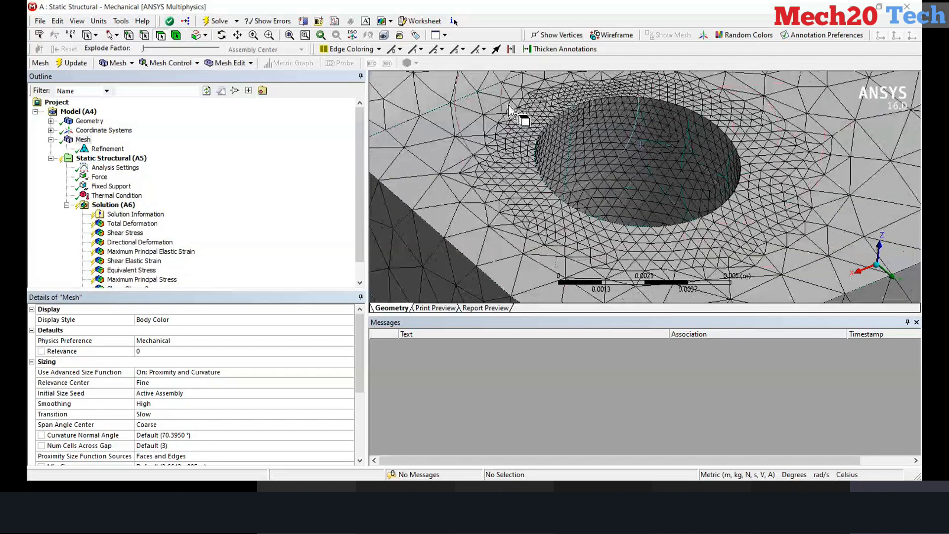
scroll(614, 206, down, 2)
scroll(615, 206, down, 2)
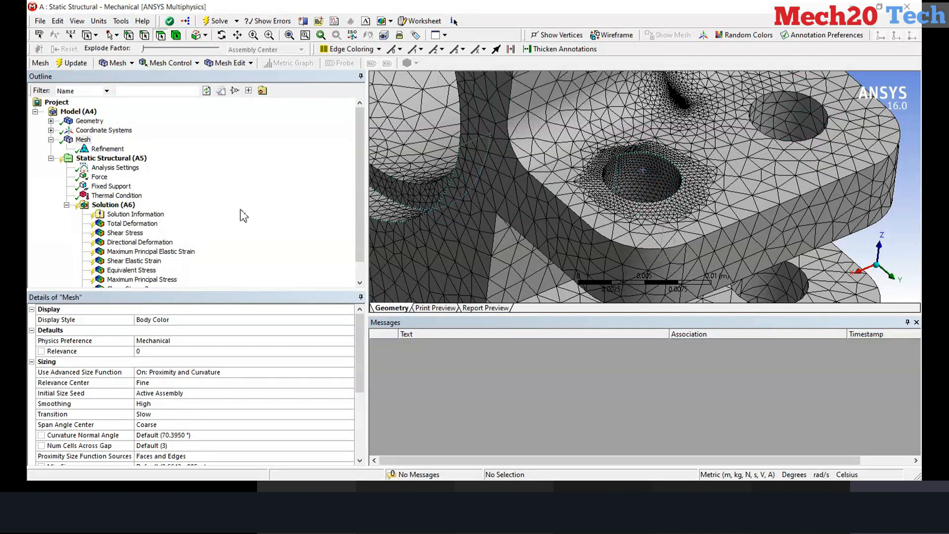
Step: Open the existing Refinement control and select the cylindrical faces of both holes in the upper lug
scroll(115, 156, down, 1)
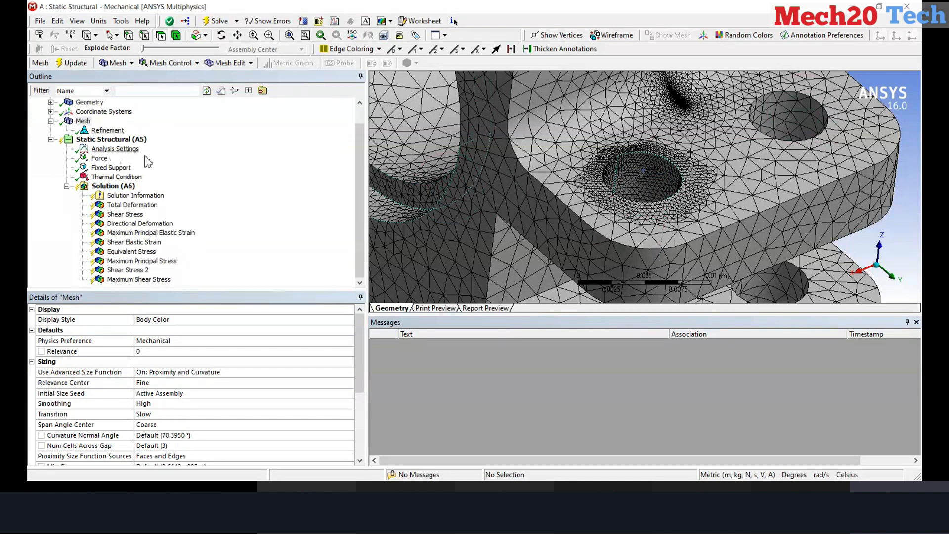
click(94, 132)
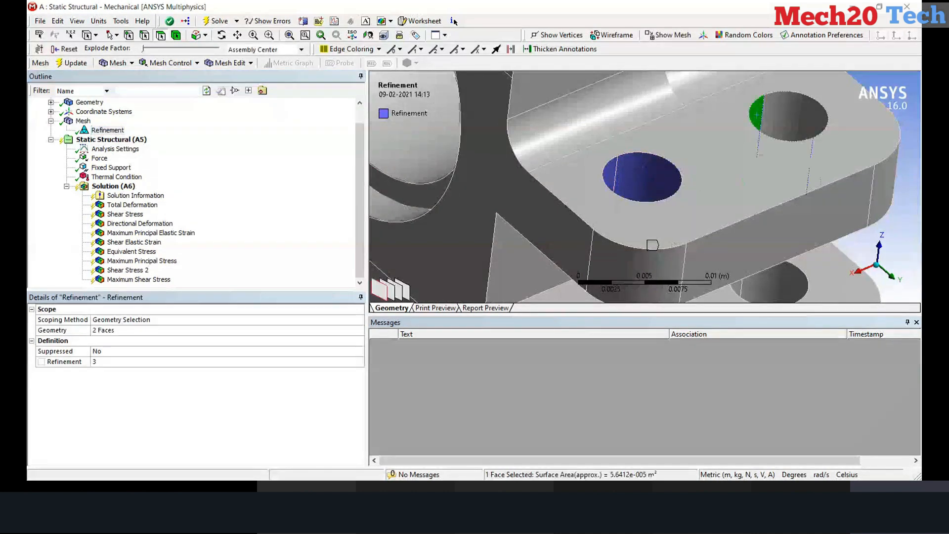
ctrl+click(791, 117)
ctrl+click(646, 177)
ctrl+click(608, 174)
scroll(648, 235, down, 3)
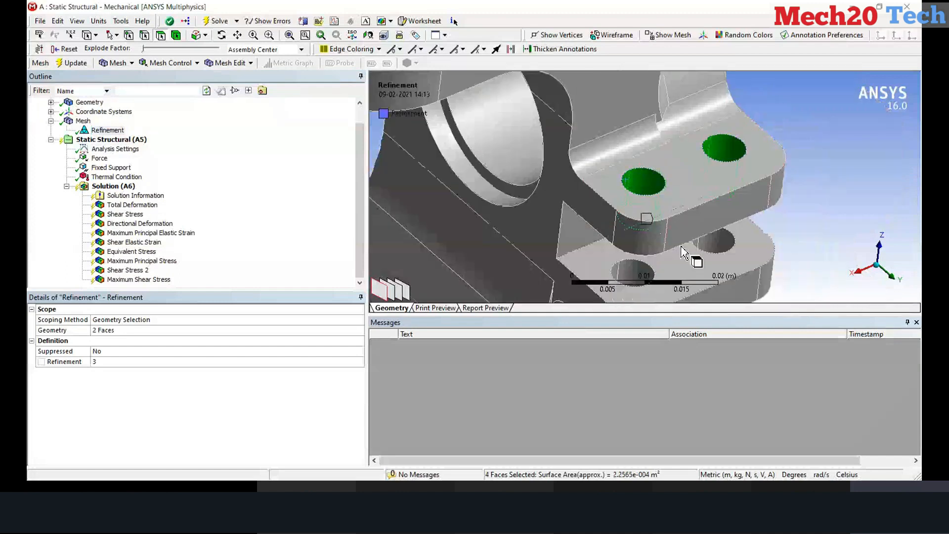
Step: Add the lower lug's top face and the cylindrical faces of its two holes to the refinement selection
ctrl+click(629, 273)
ctrl+click(631, 272)
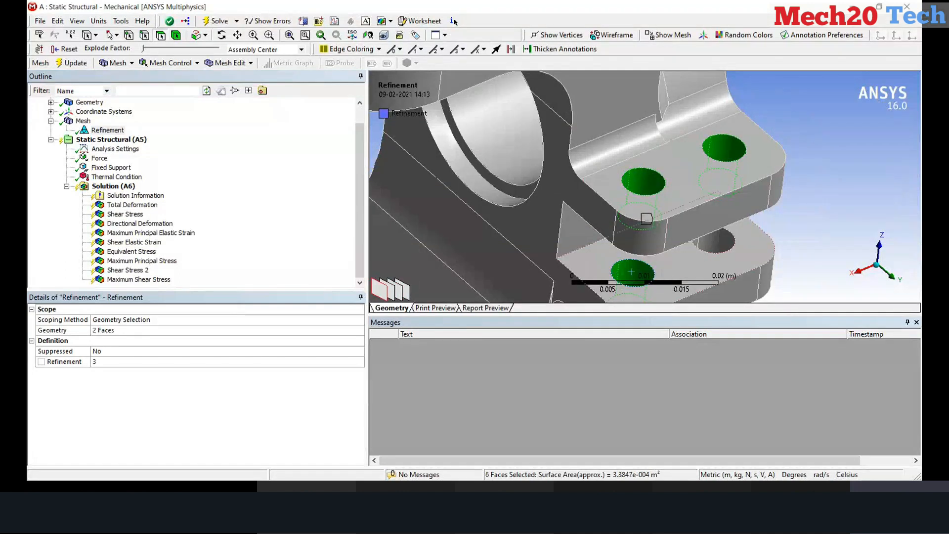
ctrl+click(700, 250)
ctrl+click(697, 250)
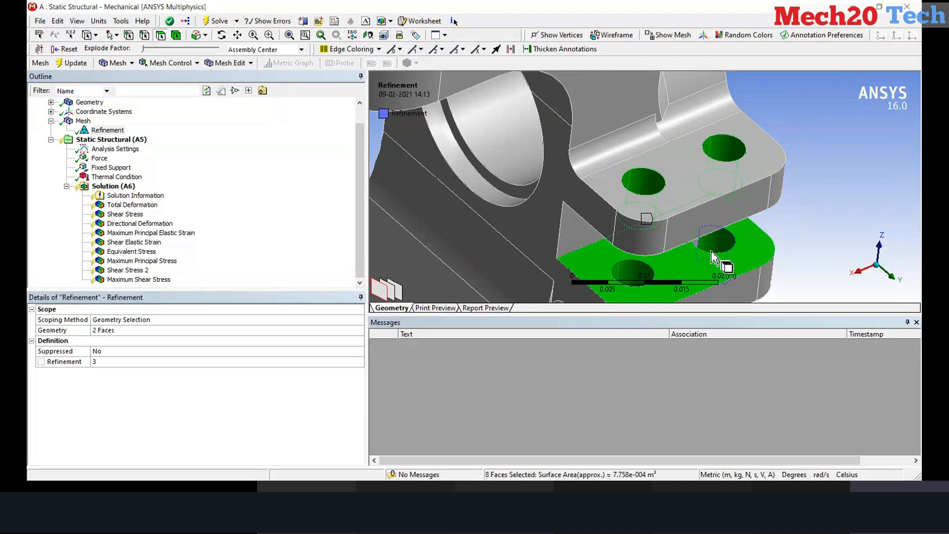
right_drag(696, 239, 720, 273)
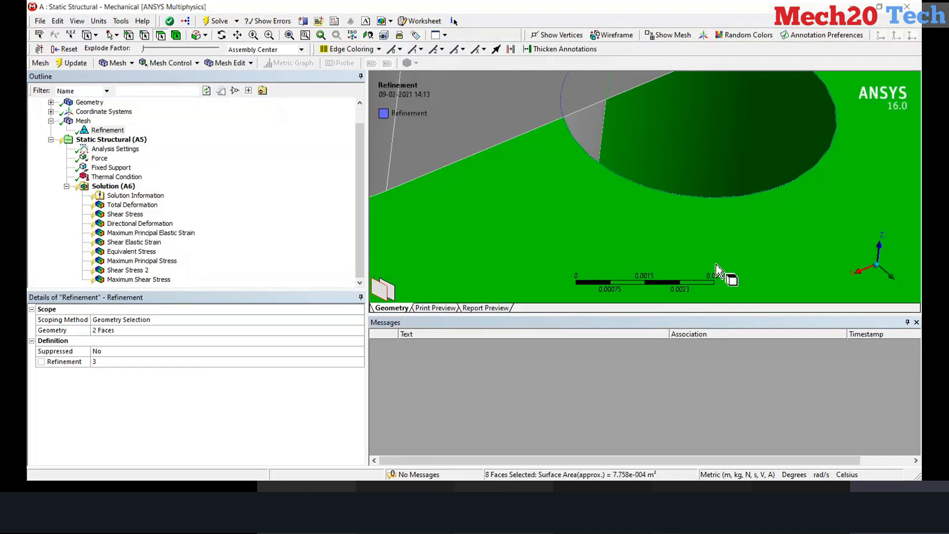
ctrl+click(591, 141)
scroll(590, 140, down, 3)
scroll(590, 141, down, 5)
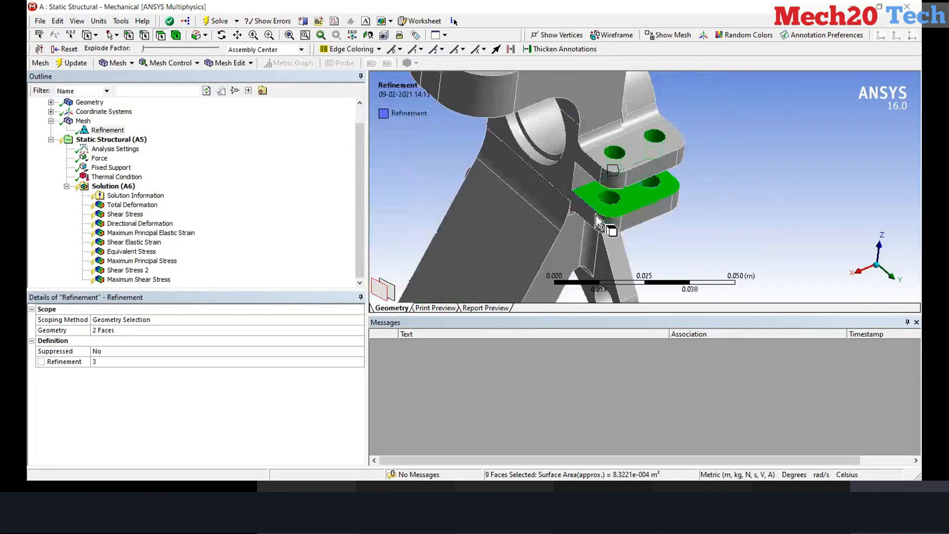
Step: Add the remaining hole face of the tapered lug below and an inner face of the large bore to the selection
right_drag(610, 225, 638, 275)
ctrl+click(613, 168)
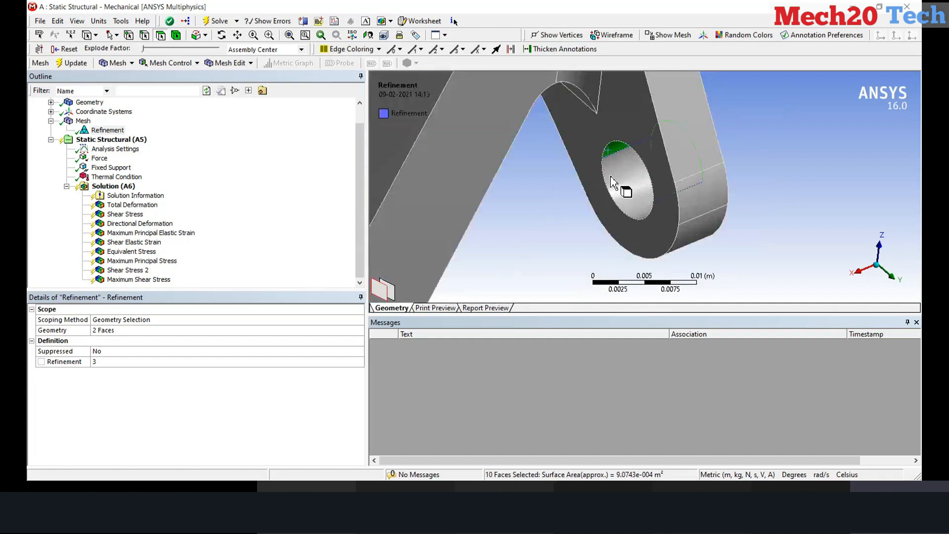
scroll(593, 159, down, 5)
scroll(583, 136, down, 1)
ctrl+click(621, 113)
scroll(595, 97, down, 2)
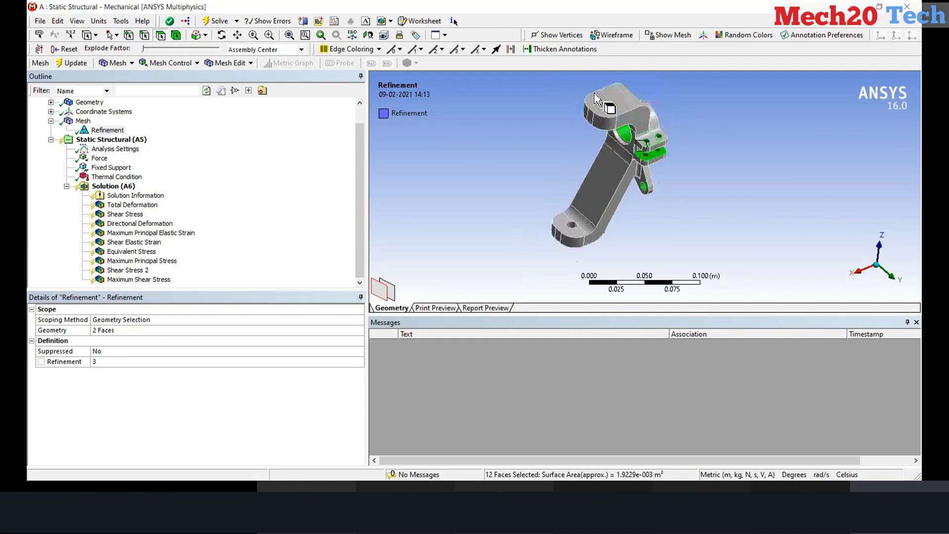
Step: Add both cylindrical faces of the top arm's hole and the large bore's other inner face to the selection
scroll(593, 86, up, 5)
ctrl+click(622, 161)
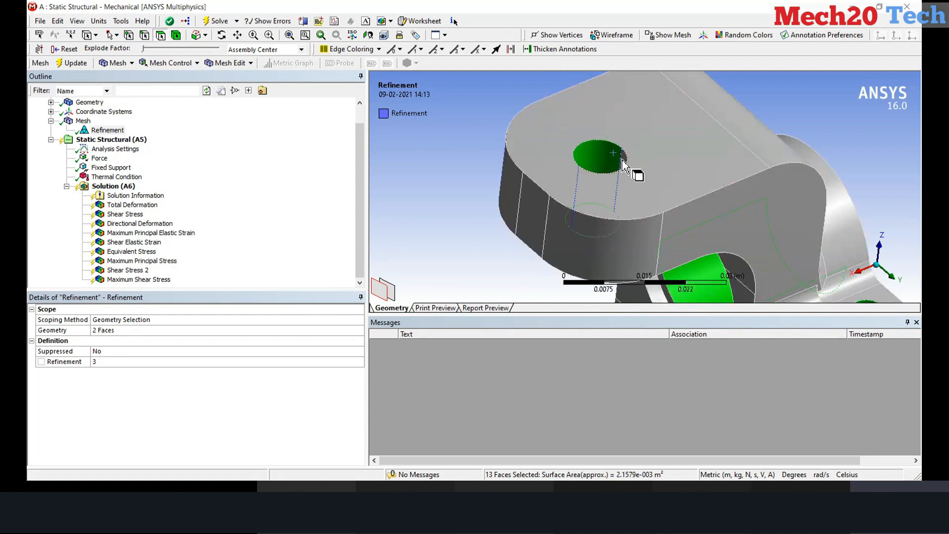
ctrl+click(622, 161)
mouse_move(685, 267)
middle_down()
mouse_move(727, 246)
mouse_move(686, 257)
middle_up()
ctrl+click(700, 245)
scroll(685, 257, down, 6)
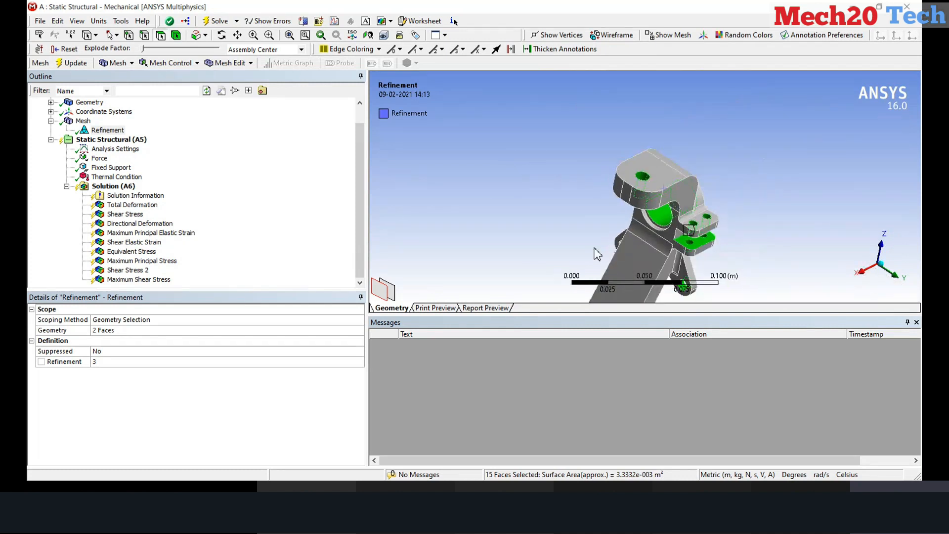
Step: Add the two cylindrical faces of the hole in the part's foot to the refinement selection
scroll(658, 276, up, 8)
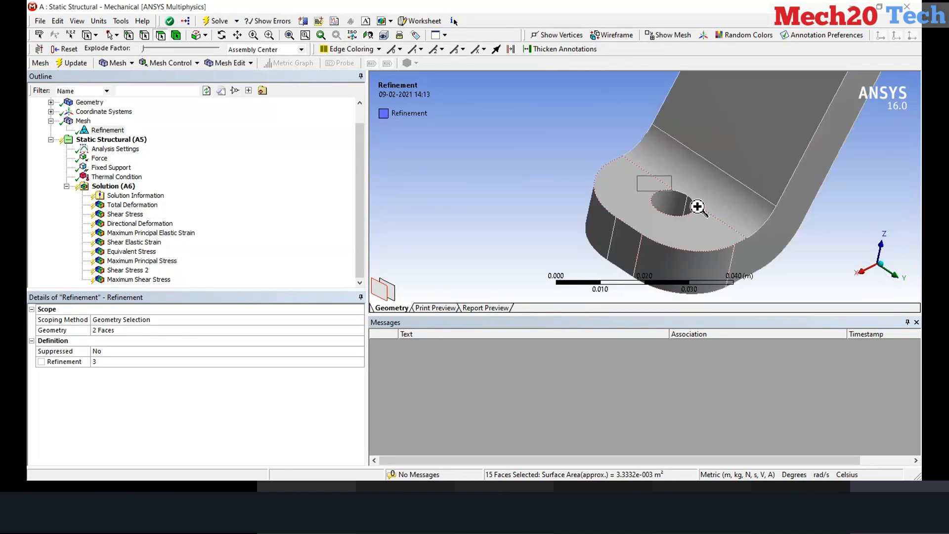
ctrl+click(598, 156)
ctrl+click(635, 171)
scroll(638, 168, down, 6)
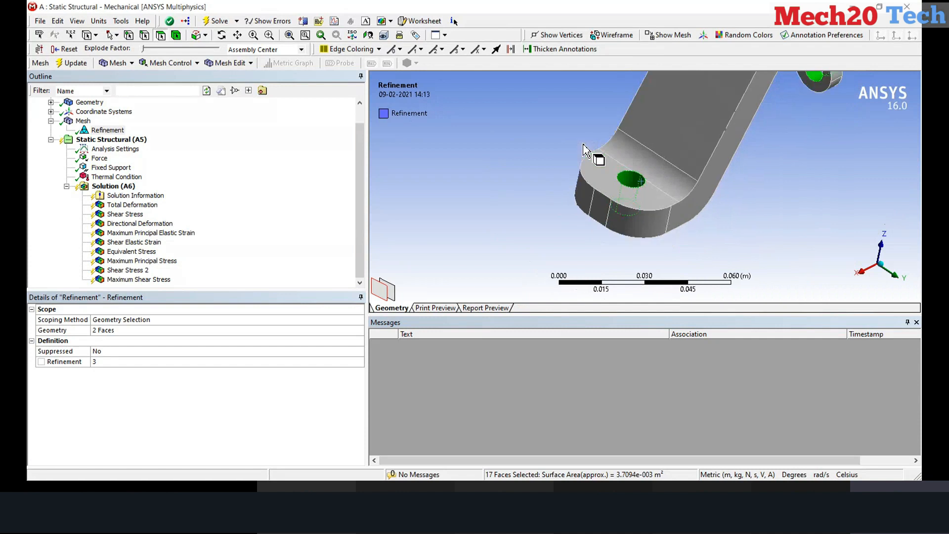
Step: Add both hole faces of the opposite side lug and apply the 19 selected faces as the Refinement scope
middle_drag(654, 150, 627, 80)
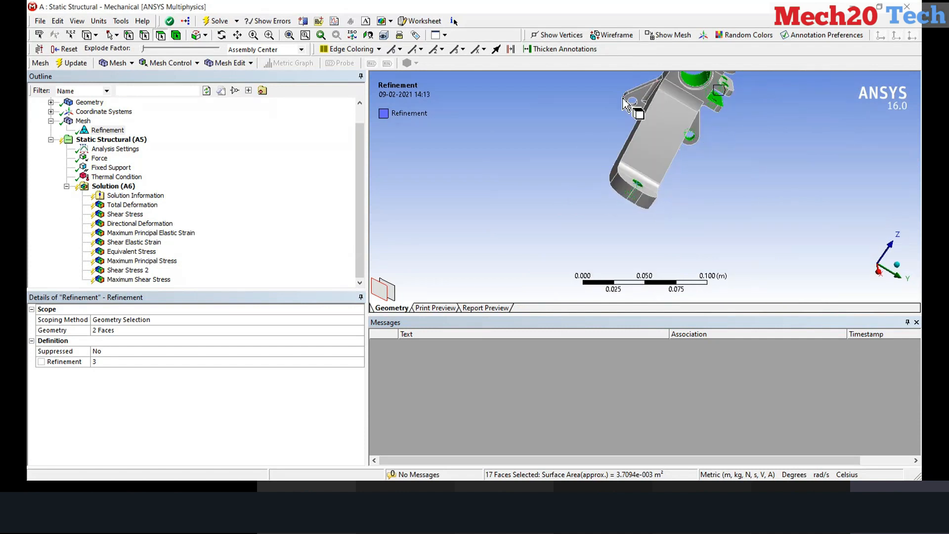
scroll(652, 116, up, 6)
ctrl+click(591, 121)
ctrl+click(568, 138)
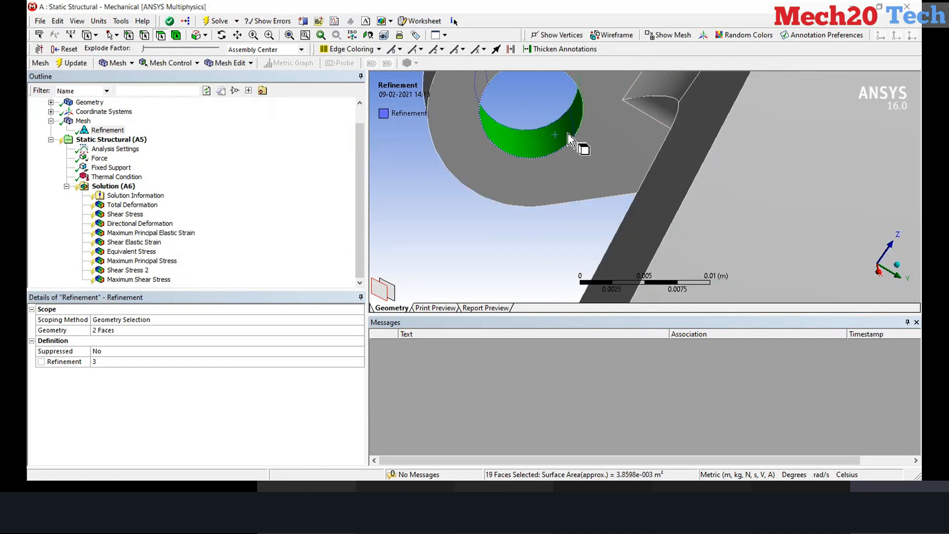
click(109, 331)
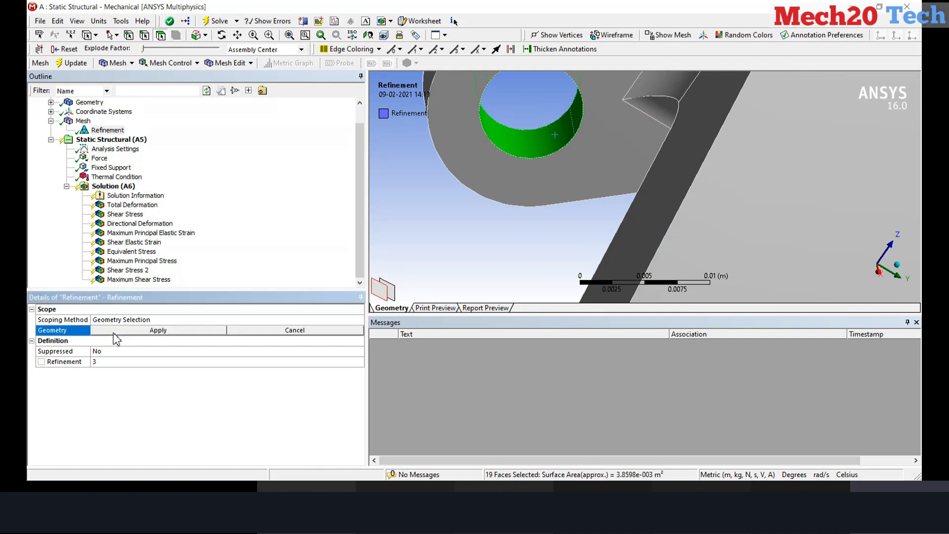
click(110, 330)
scroll(555, 134, down, 6)
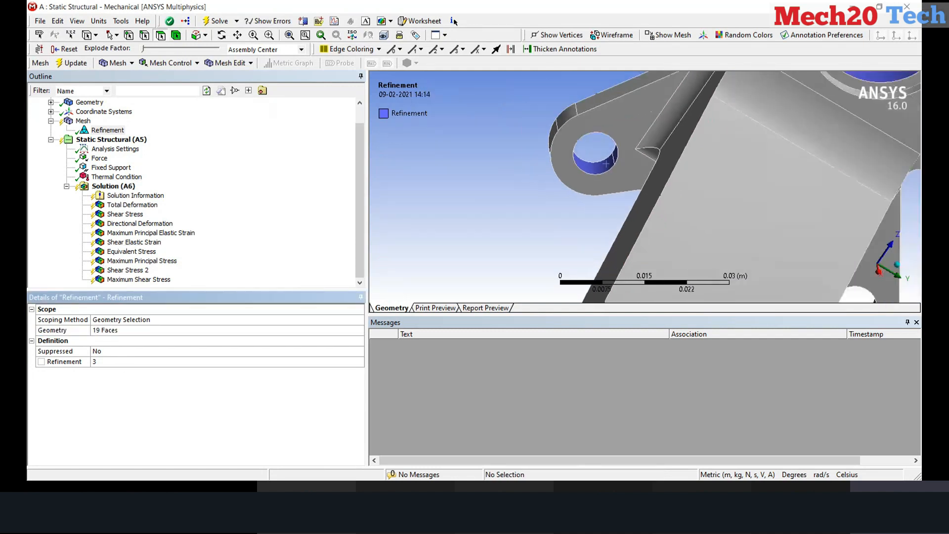
Step: Regenerate the mesh with the extended refinement scope
middle_drag(721, 124, 718, 98)
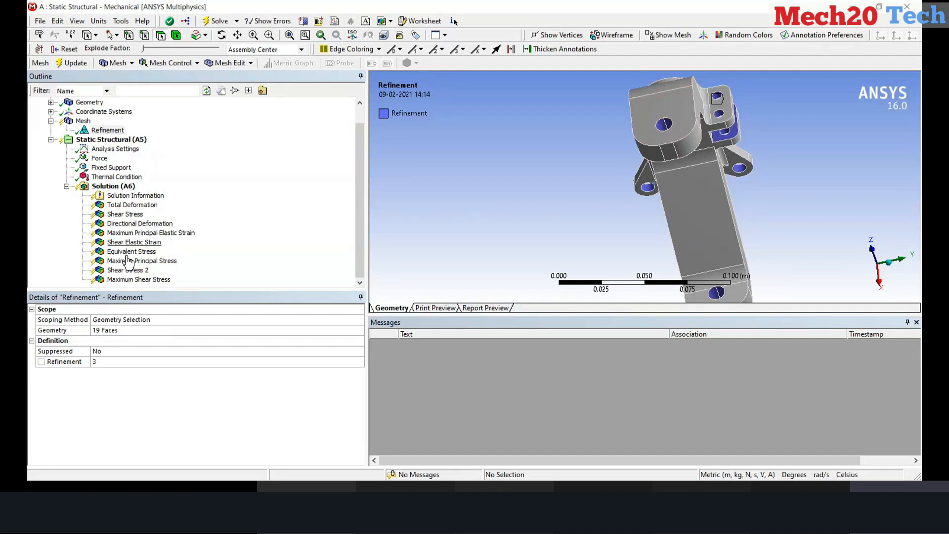
click(87, 122)
right_click(88, 124)
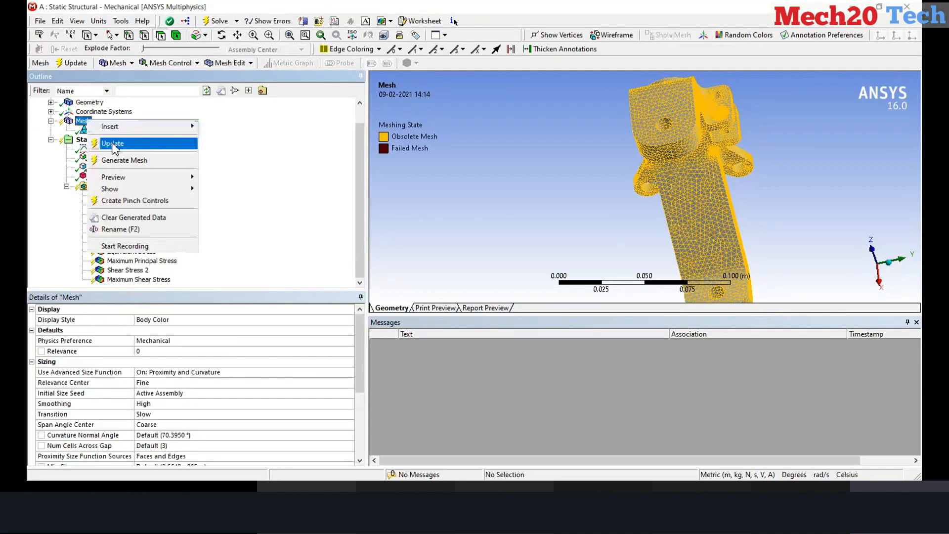
click(163, 161)
middle_drag(637, 170, 739, 161)
right_drag(622, 92, 726, 282)
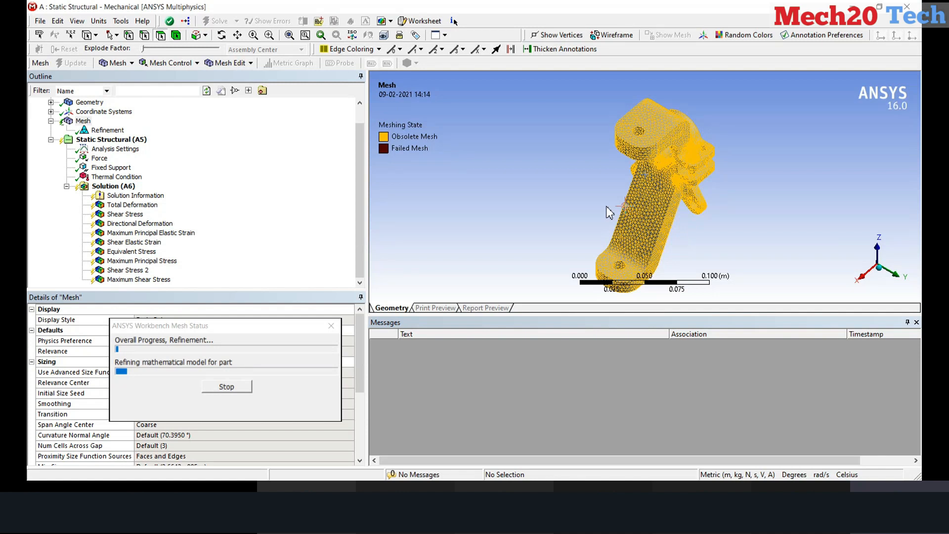
Step: Move the mesh status window aside and review the Statistics, Defeaturing, Advanced, Patch Independent, Patch Conforming and Inflation settings of the mesh
click(234, 325)
drag(229, 330, 270, 161)
scroll(240, 386, down, 4)
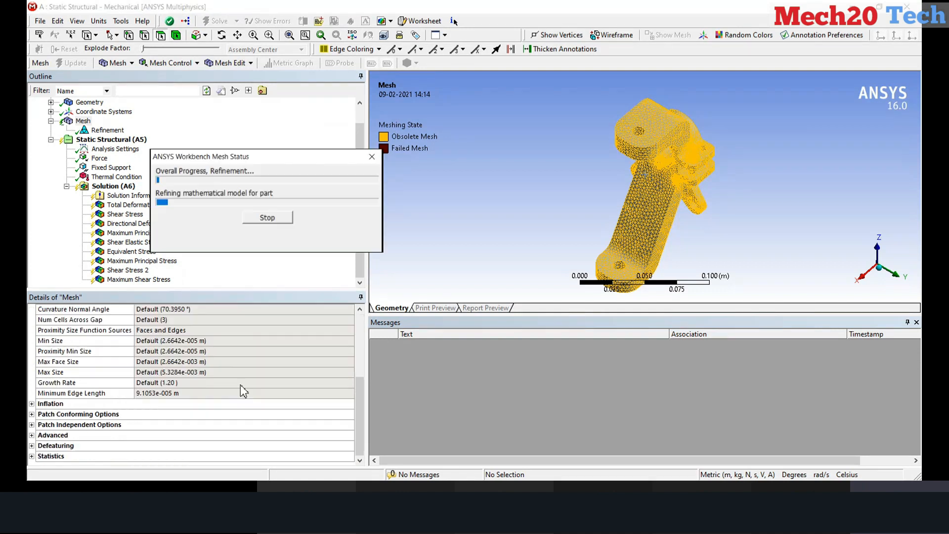
double_click(51, 455)
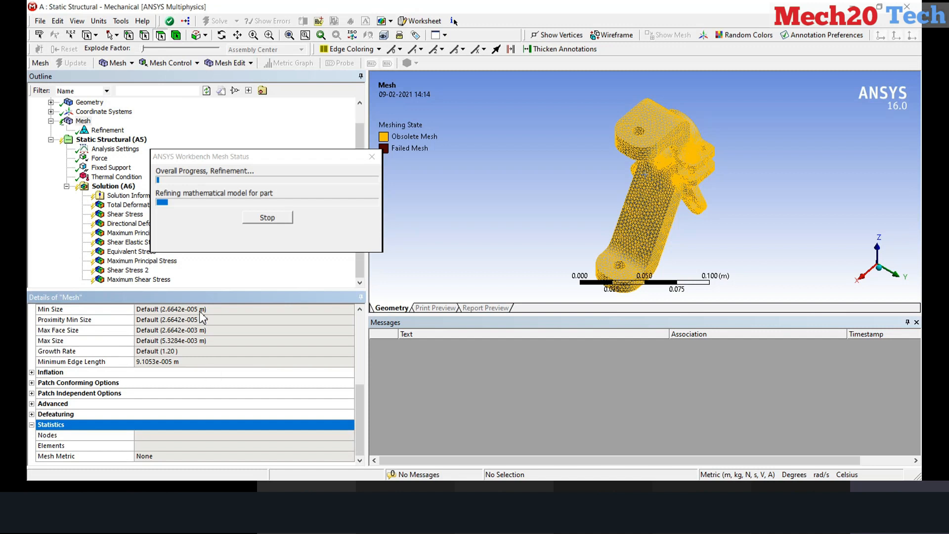
scroll(51, 387, up, 4)
scroll(51, 387, down, 4)
click(31, 414)
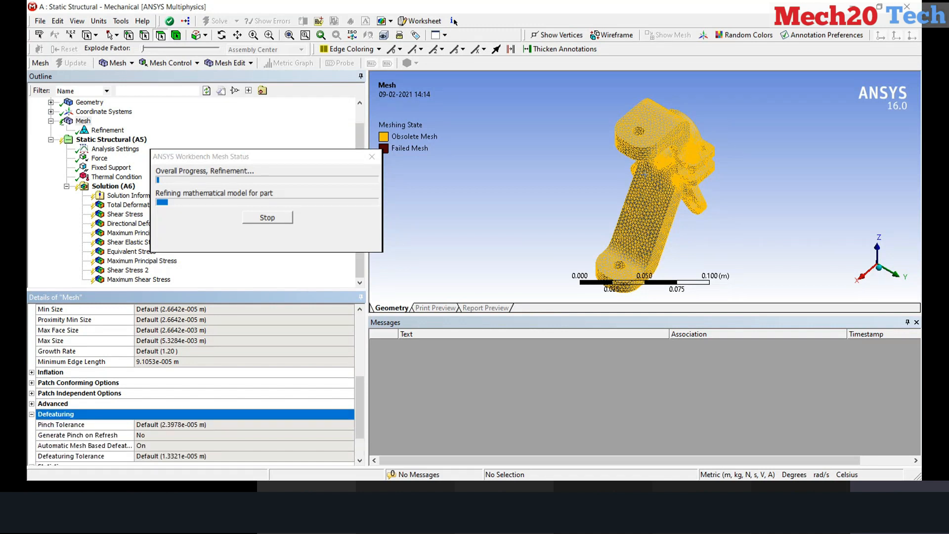
scroll(35, 368, down, 2)
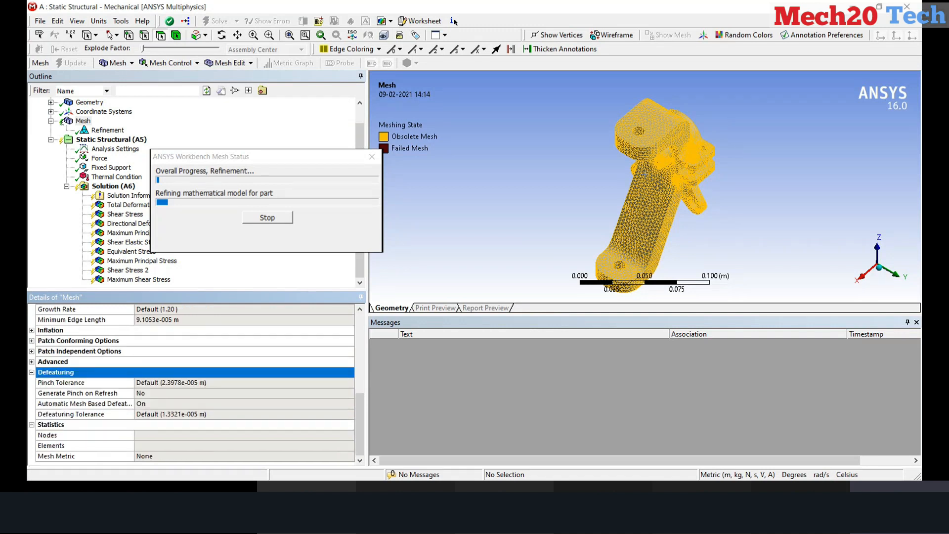
click(31, 361)
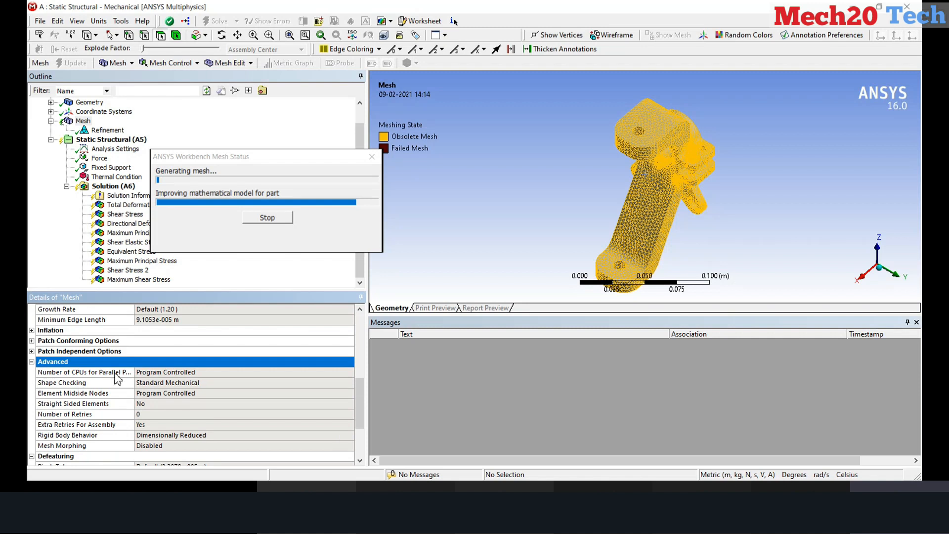
click(31, 351)
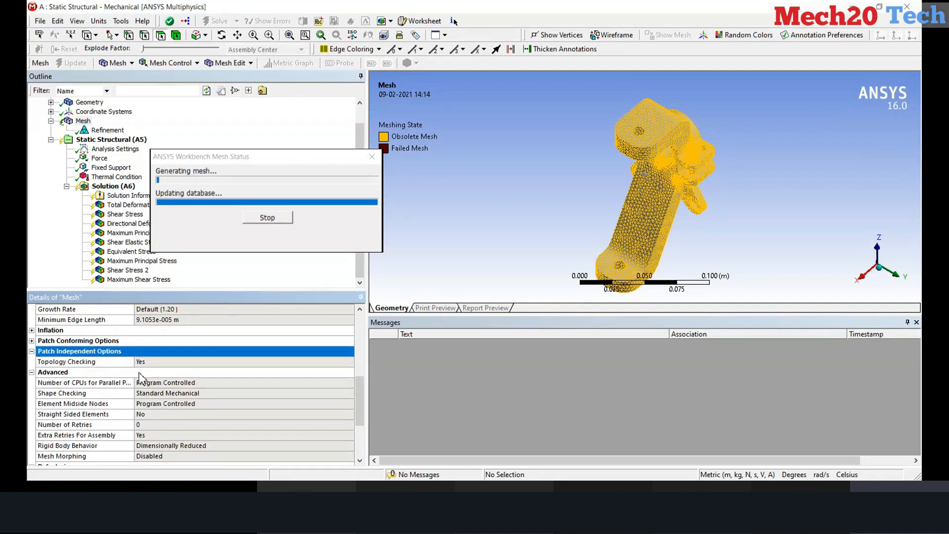
click(31, 341)
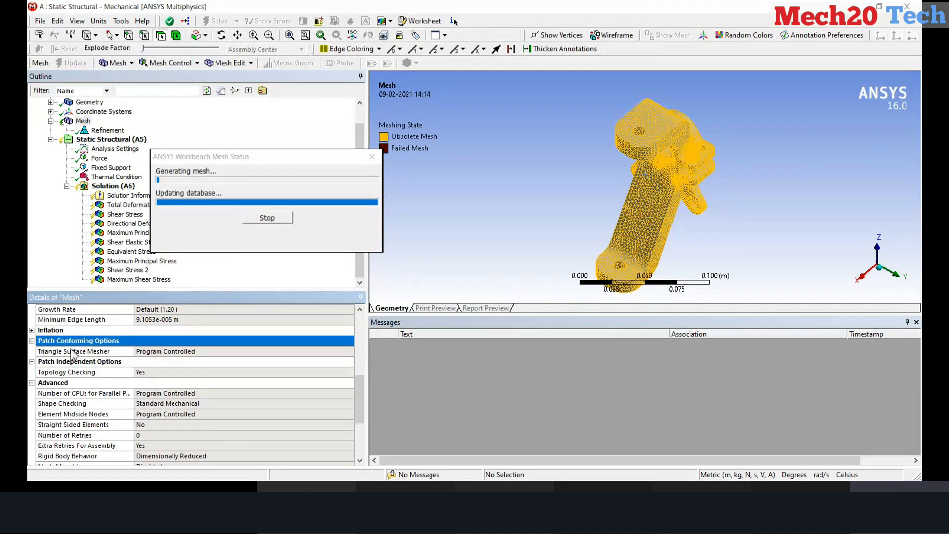
click(31, 330)
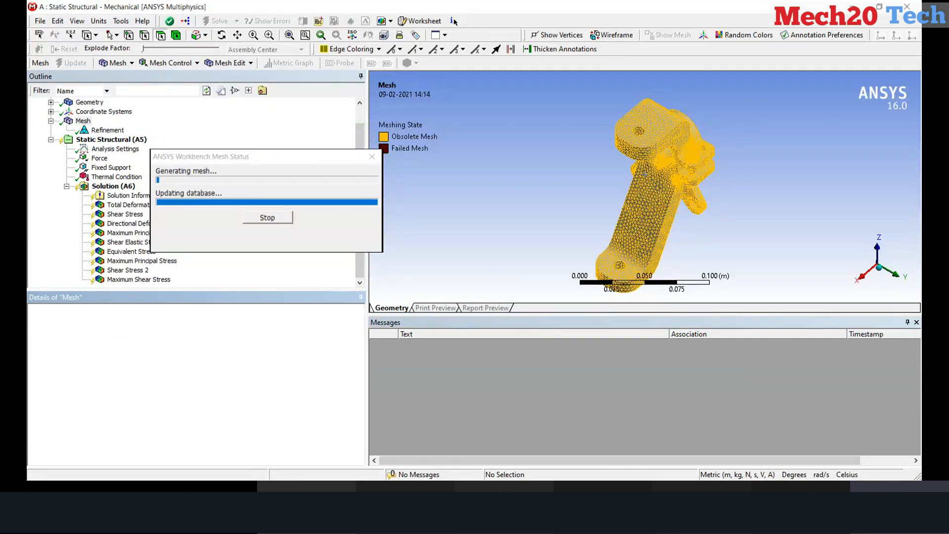
Step: Examine the refined elements around the top arm's hole, the lugs and the lower lug's top face
scroll(640, 170, up, 10)
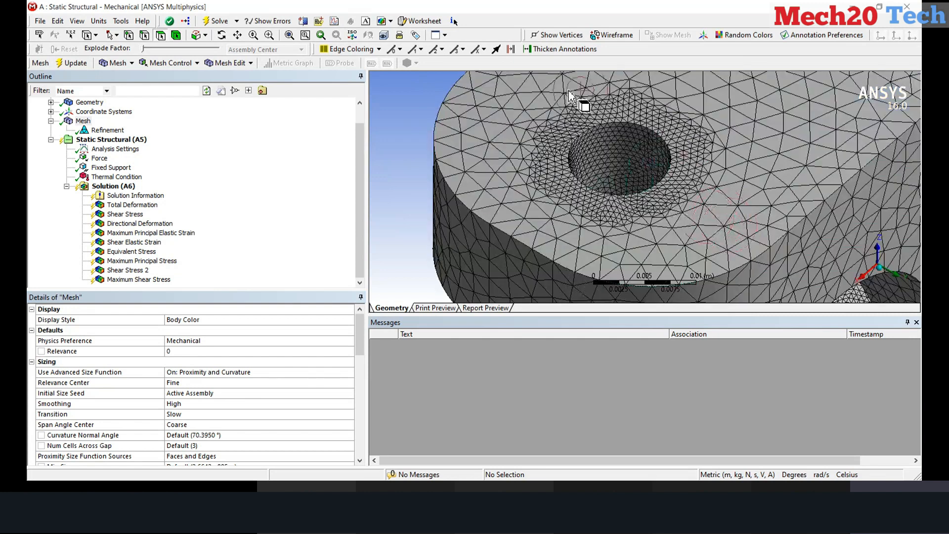
scroll(640, 170, down, 5)
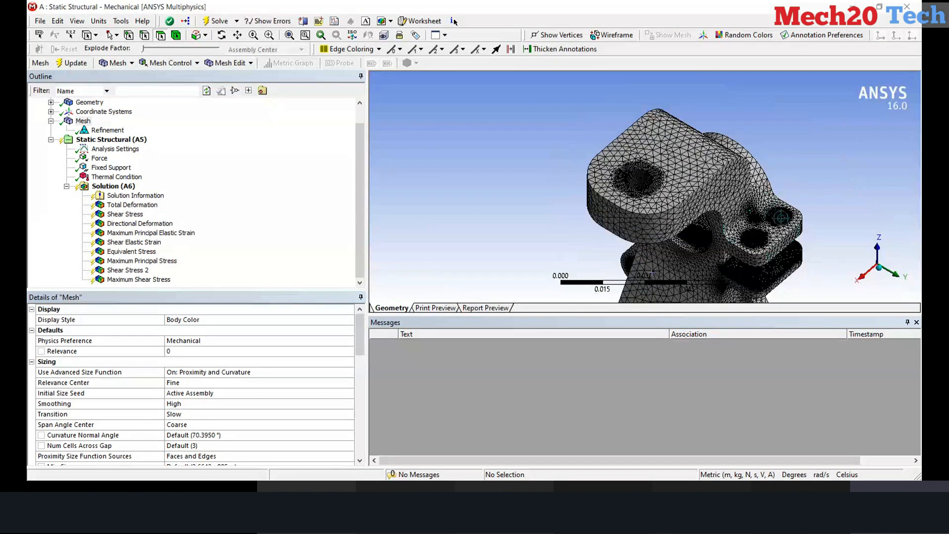
middle_drag(830, 265, 653, 252)
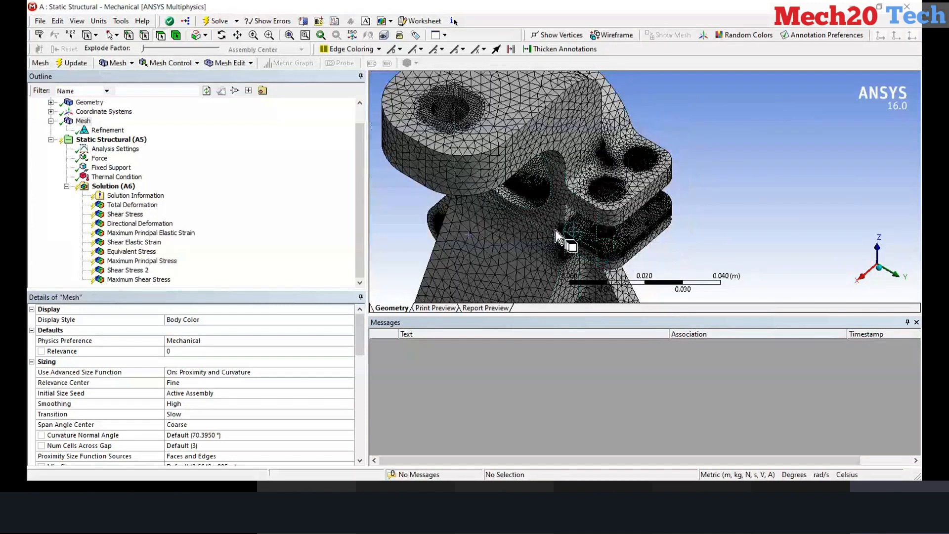
scroll(579, 258, up, 5)
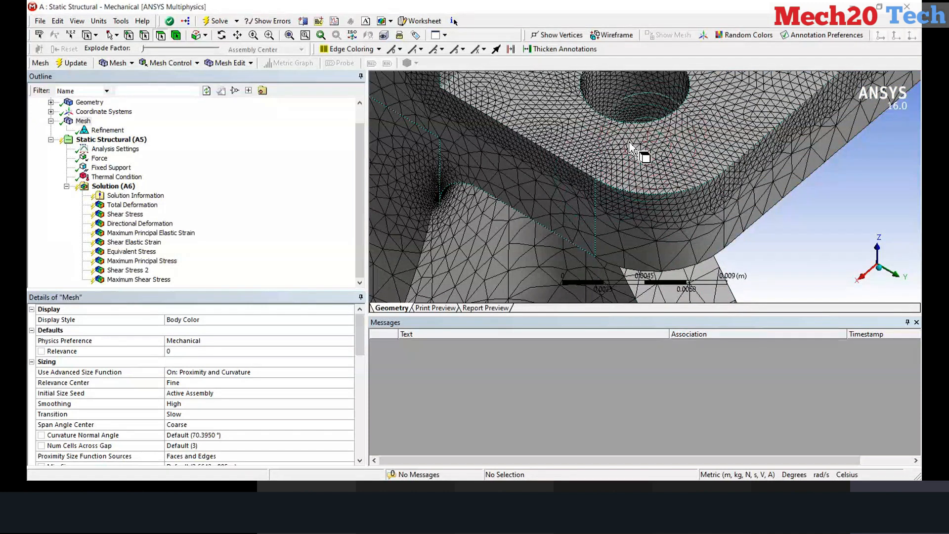
scroll(624, 124, down, 3)
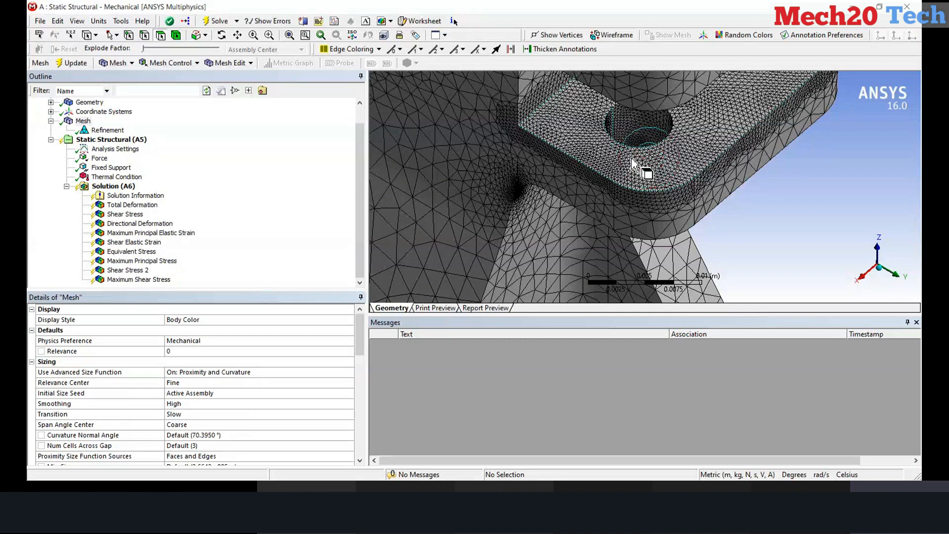
Step: Review the mesh's Sizing, Inflation, Patch Conforming, Advanced and Defeaturing settings
scroll(198, 361, down, 5)
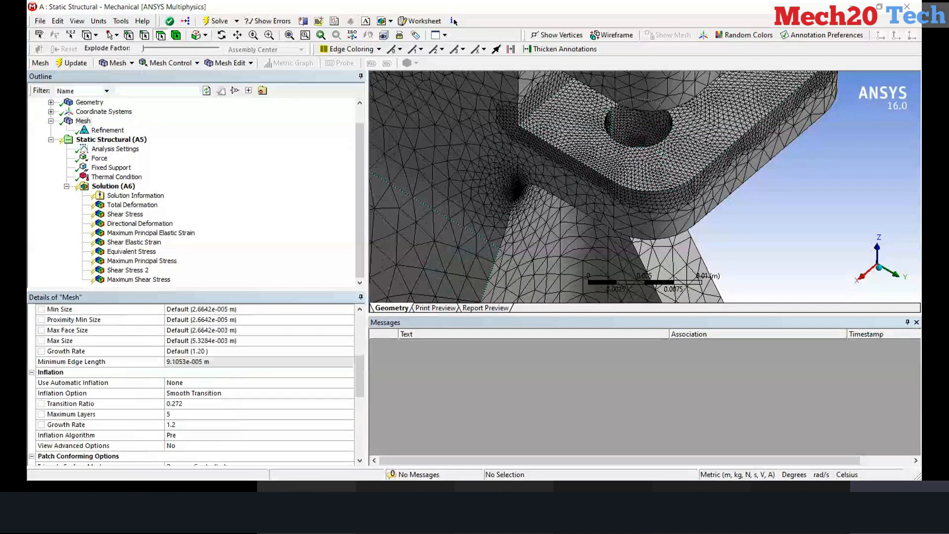
scroll(192, 383, down, 4)
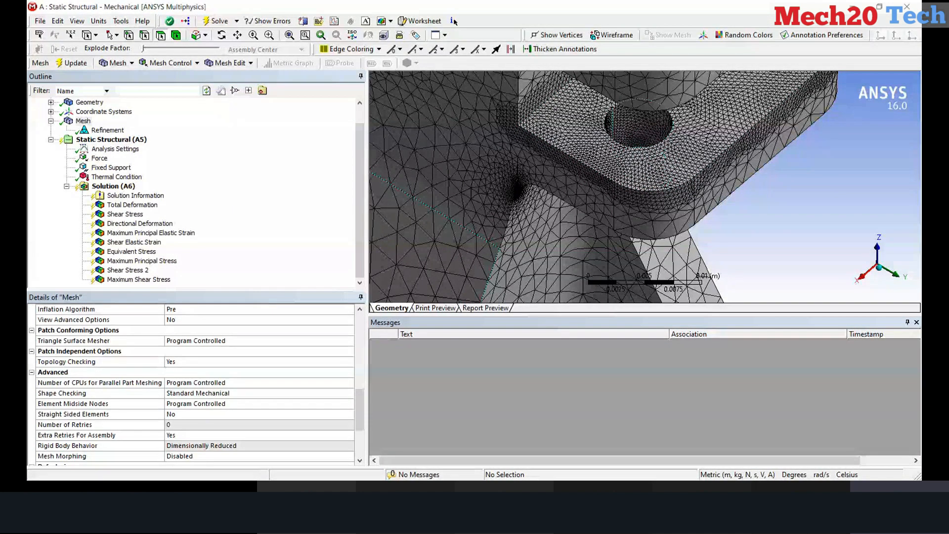
click(251, 383)
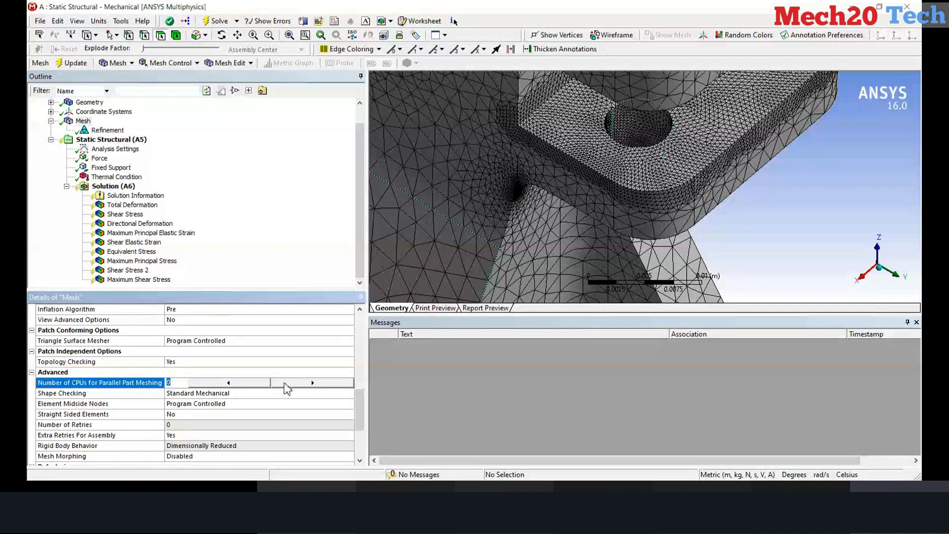
scroll(209, 376, down, 3)
scroll(209, 375, up, 1)
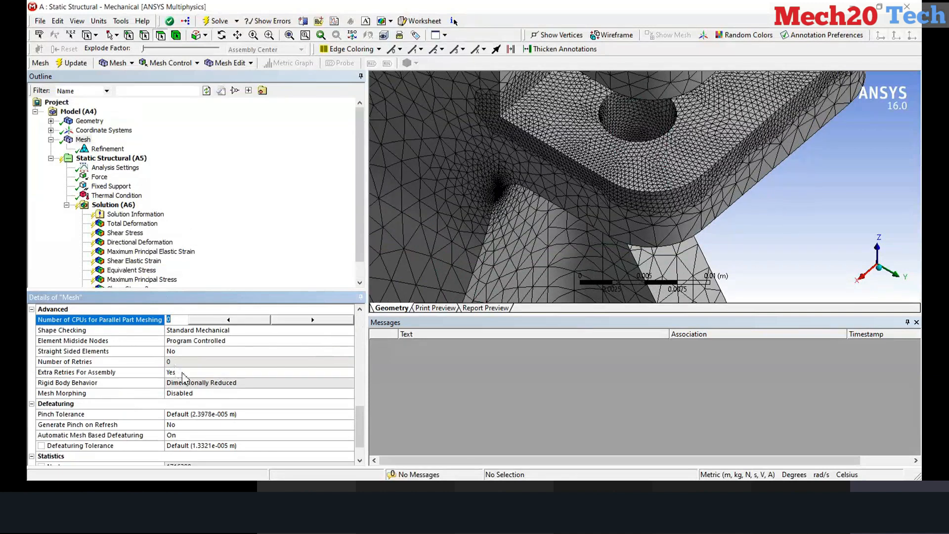
scroll(184, 377, up, 10)
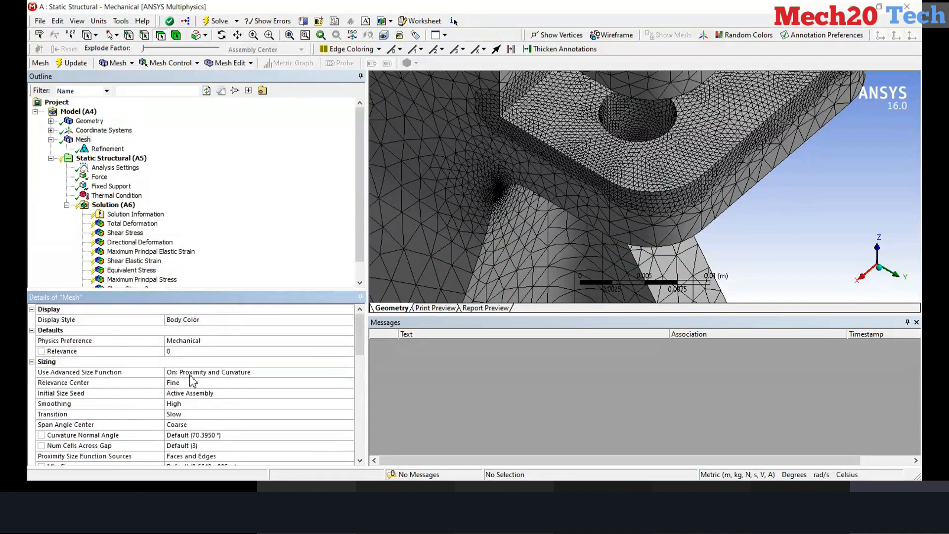
scroll(548, 183, down, 5)
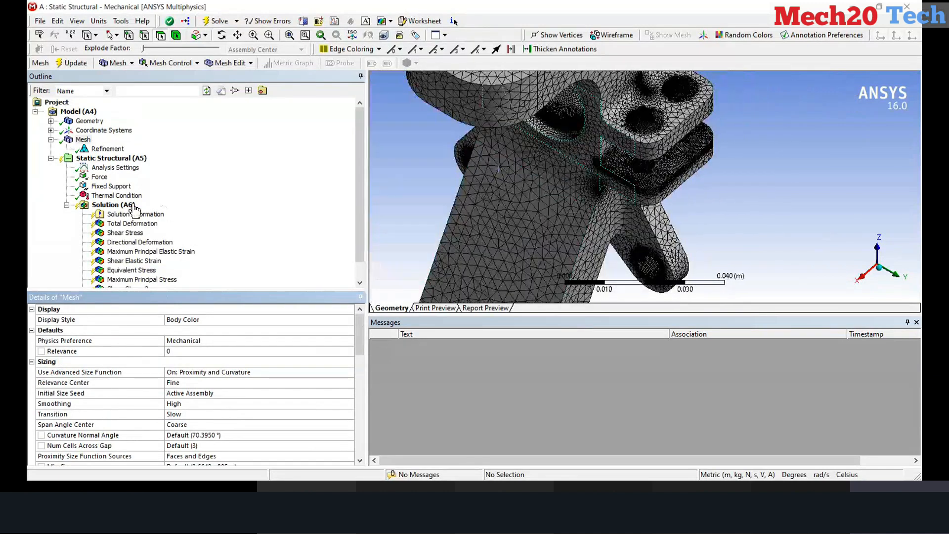
Step: Solve the static structural analysis and move the solution status window clear of the outline tree
right_click(116, 207)
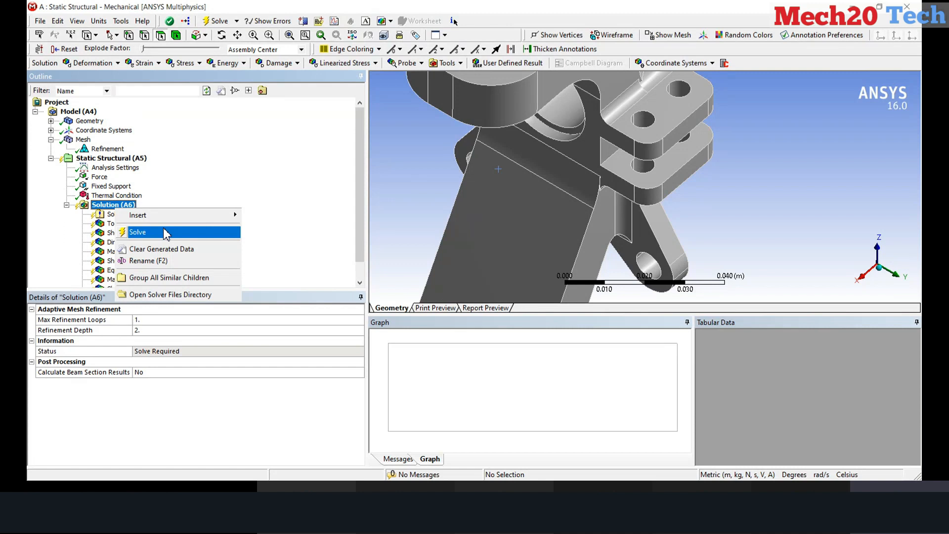
click(166, 234)
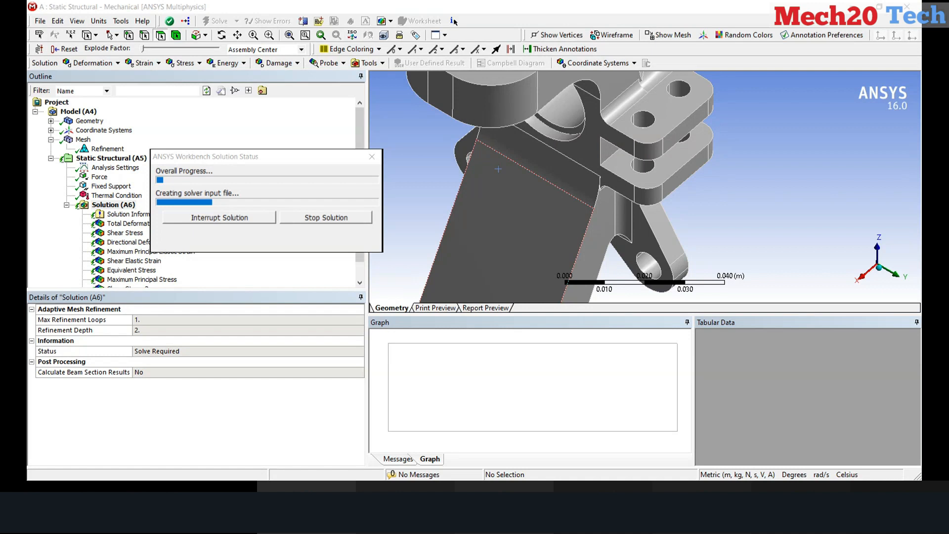
click(123, 214)
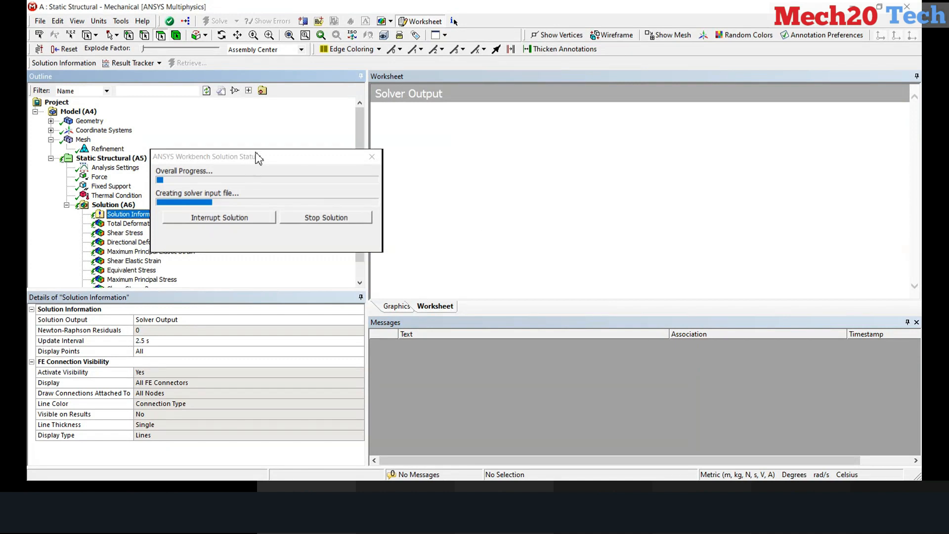
drag(257, 159, 166, 346)
Step: View the whole part under Solution and check the Solution Information's graphics and solver output worksheet during the solve
click(122, 207)
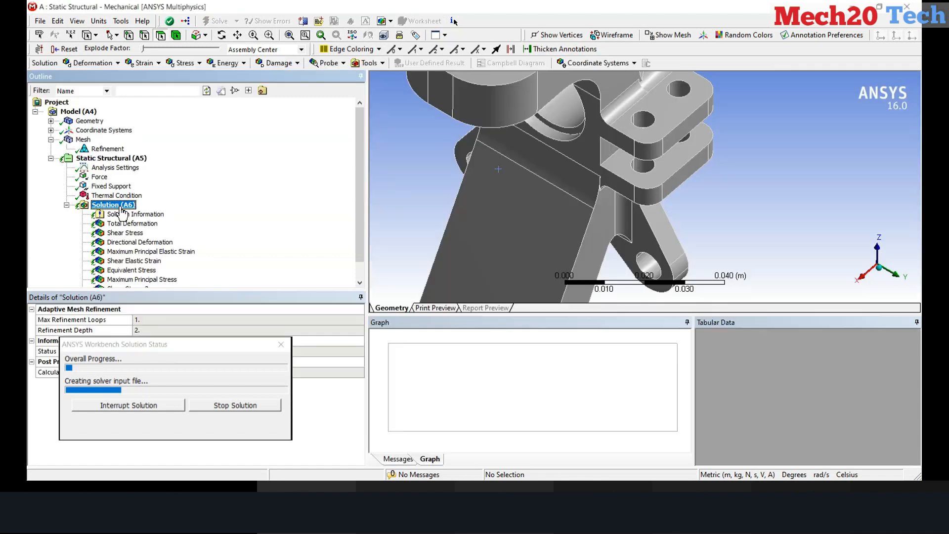
scroll(611, 167, down, 5)
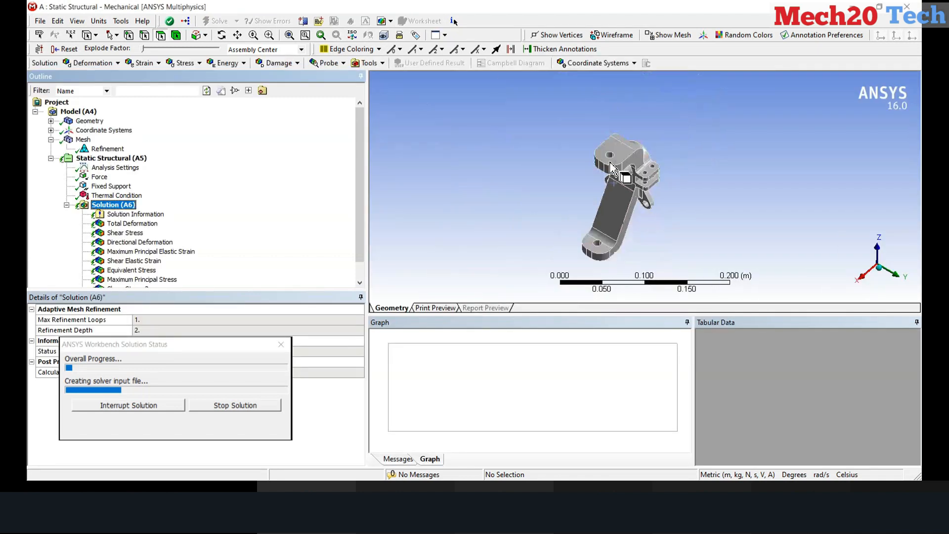
scroll(676, 265, up, 2)
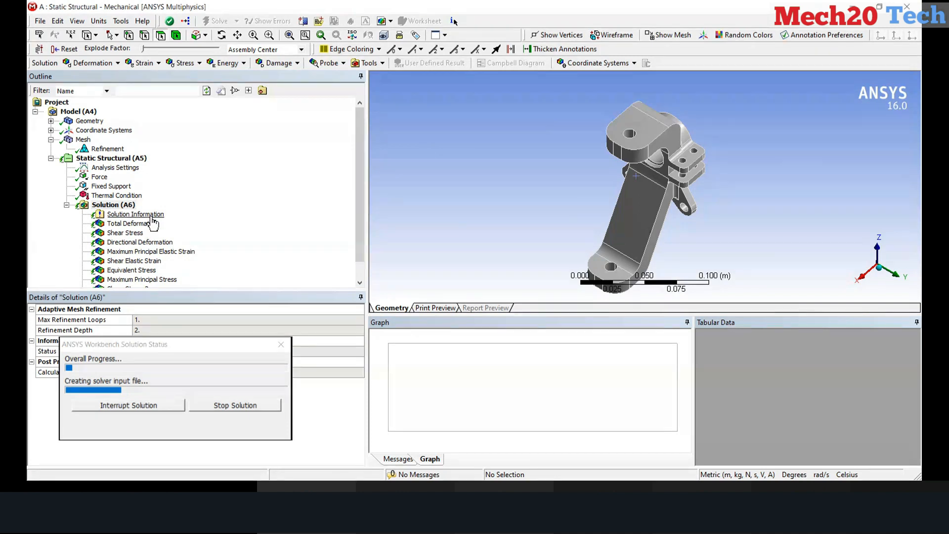
click(156, 215)
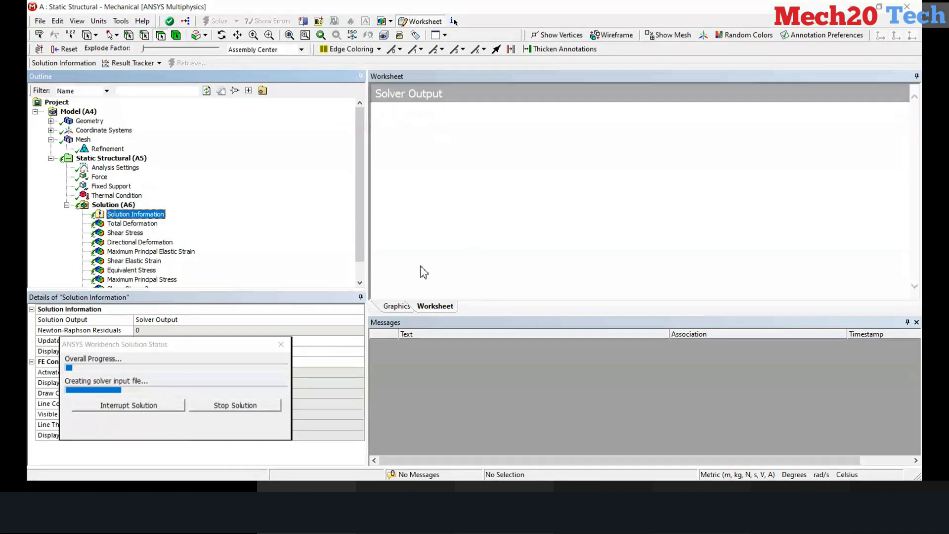
click(393, 307)
click(435, 307)
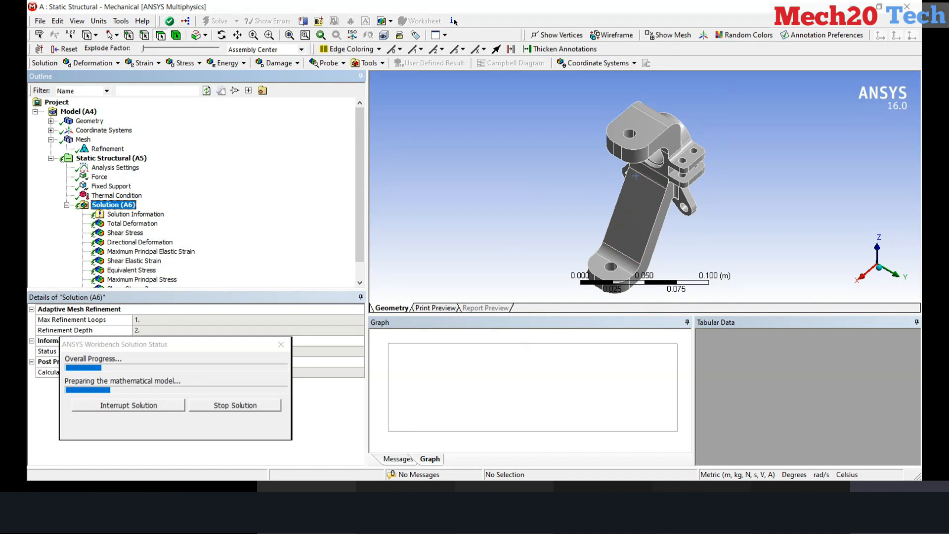
Step: Read through the opening part of the solver output in the Solution Information worksheet
click(143, 214)
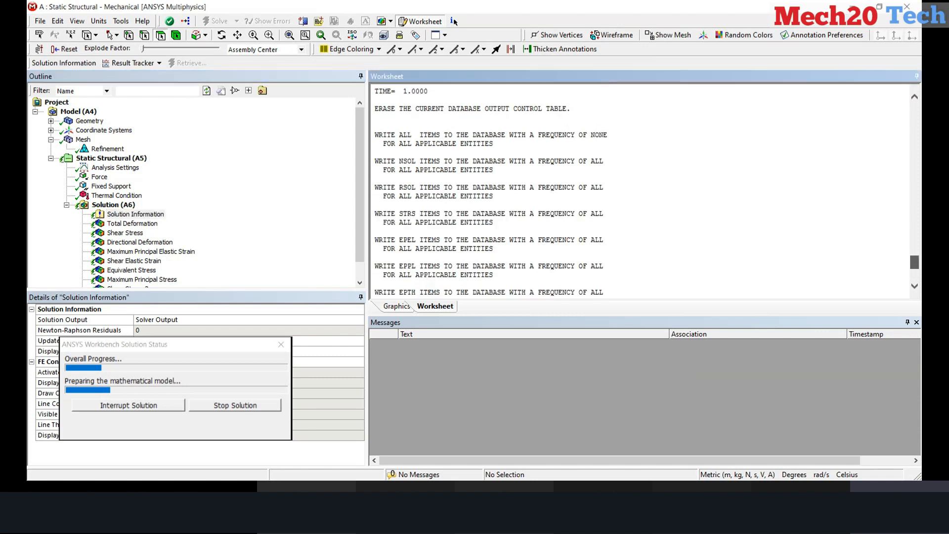
drag(914, 186, 914, 110)
scroll(640, 180, down, 1)
scroll(640, 179, down, 6)
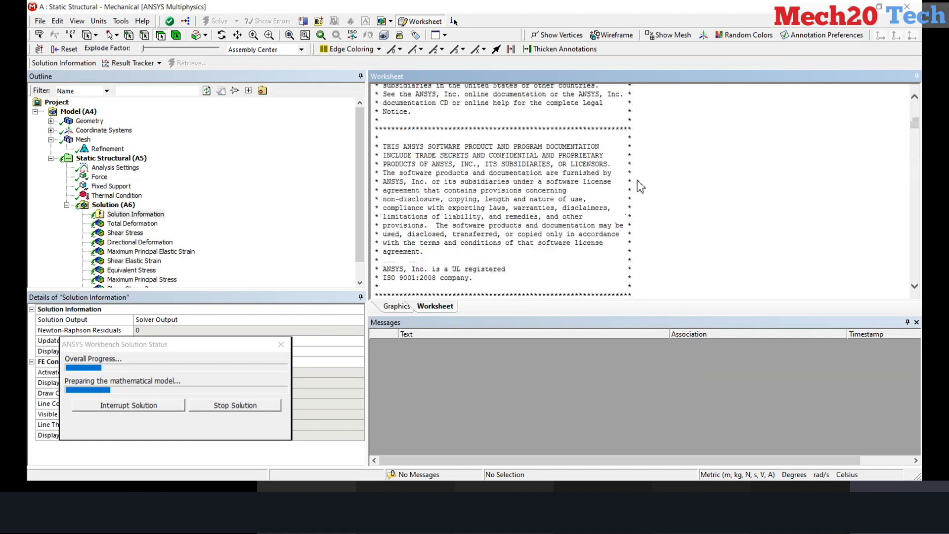
scroll(637, 181, up, 4)
scroll(640, 187, down, 4)
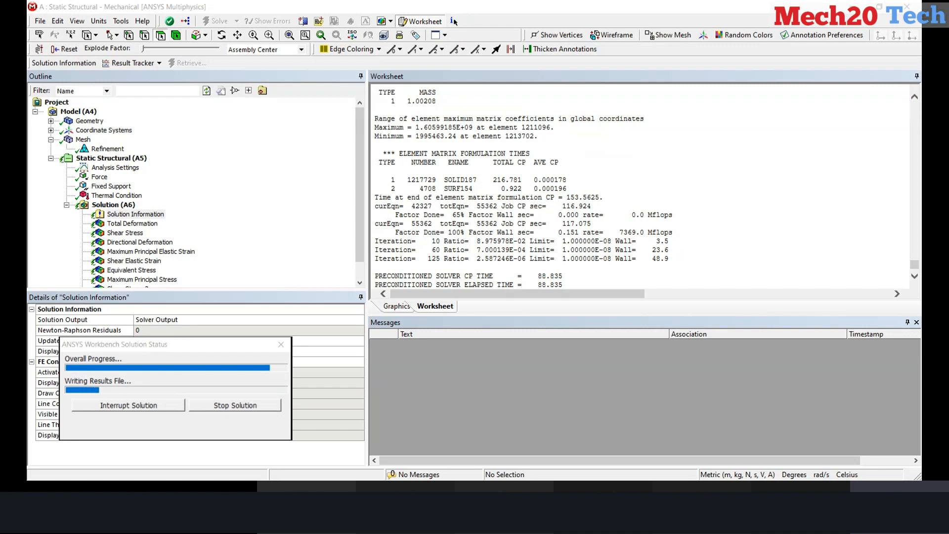
Step: Check the Solution results list, move the status window off the mesh details and review the Sizing settings, including Transition
click(107, 206)
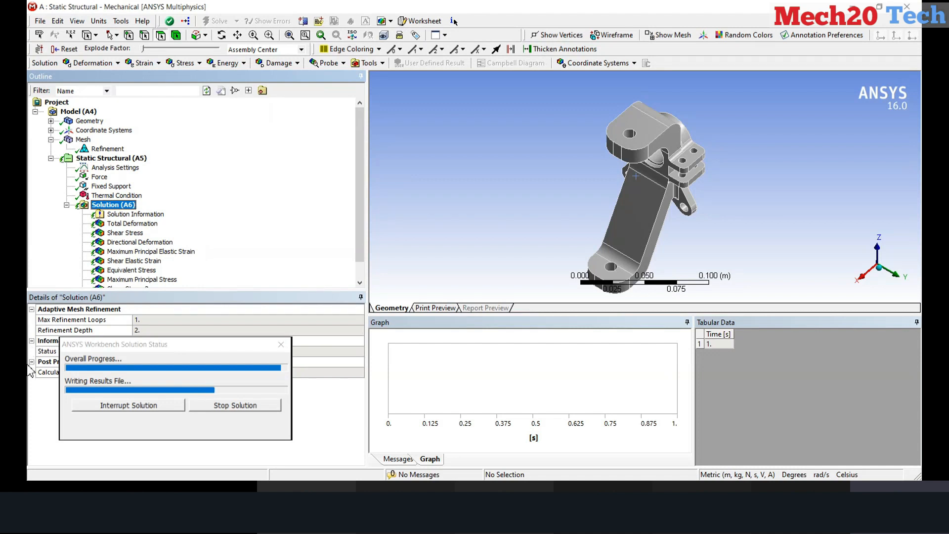
scroll(115, 267, down, 1)
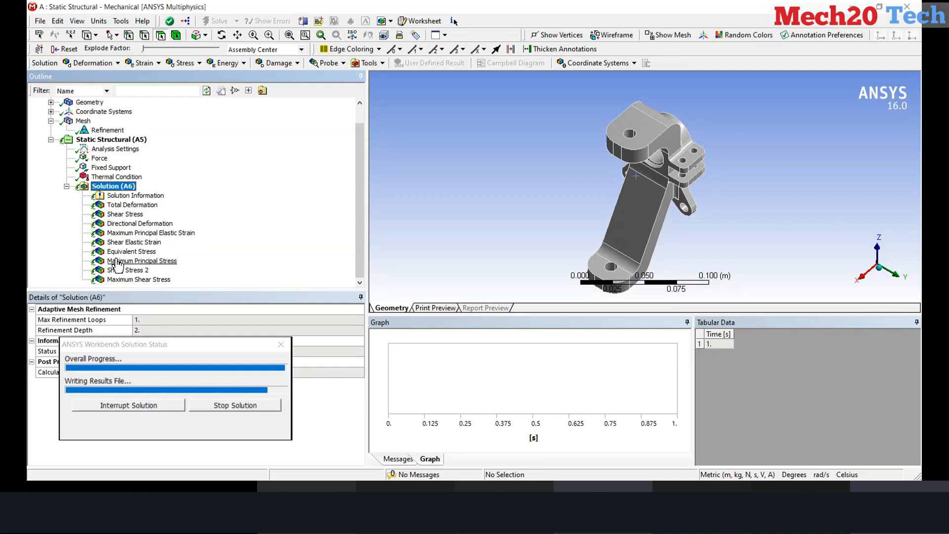
click(85, 130)
click(82, 121)
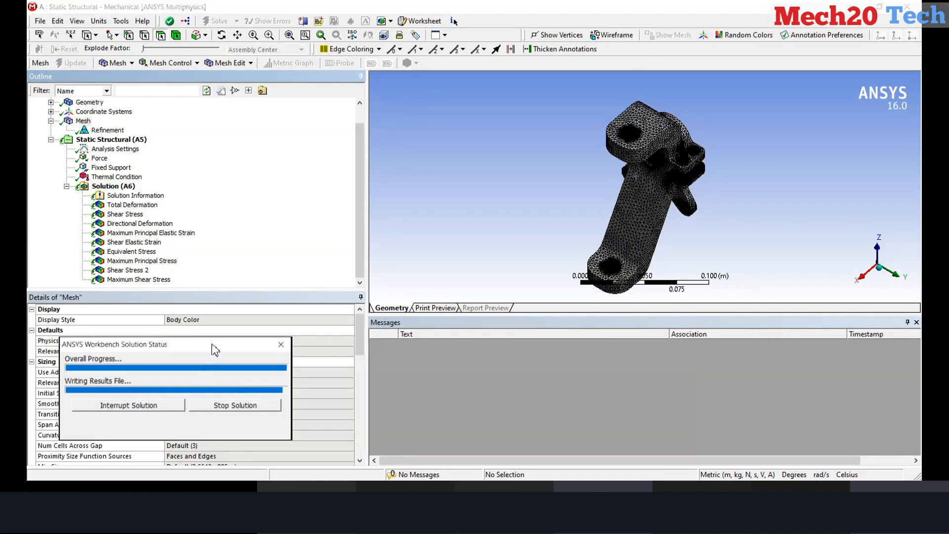
drag(216, 350, 255, 106)
scroll(65, 351, down, 1)
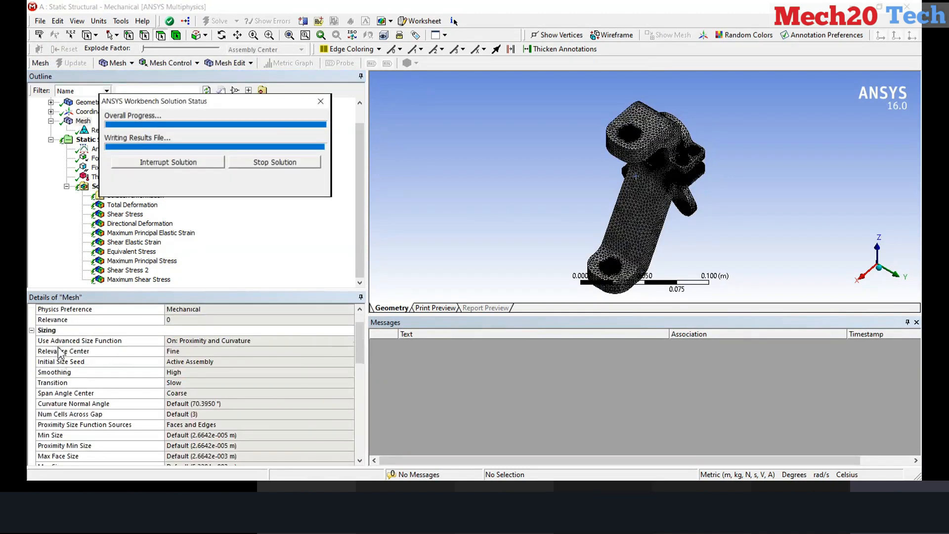
click(232, 383)
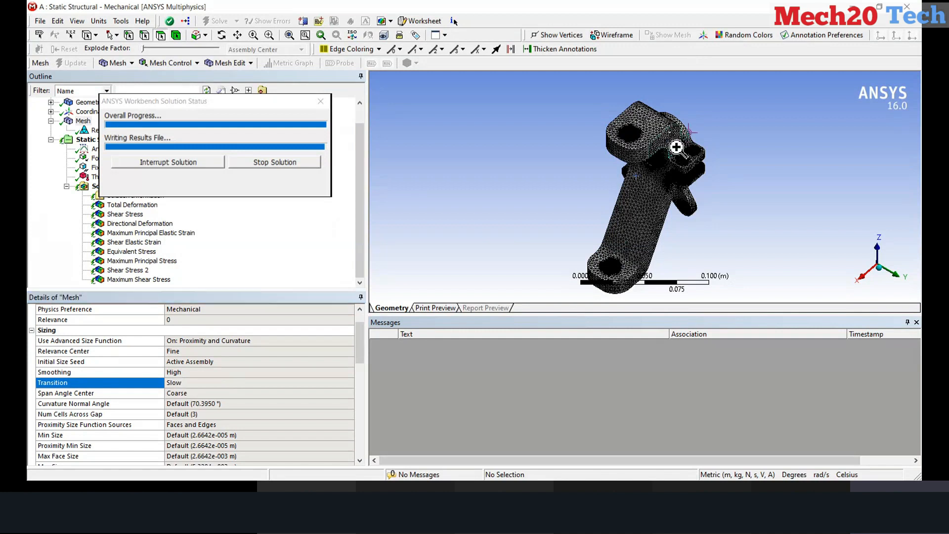
Step: Examine the dense mesh elements at the small corner edge beside the lug's holes up close
scroll(699, 198, up, 5)
scroll(622, 105, up, 3)
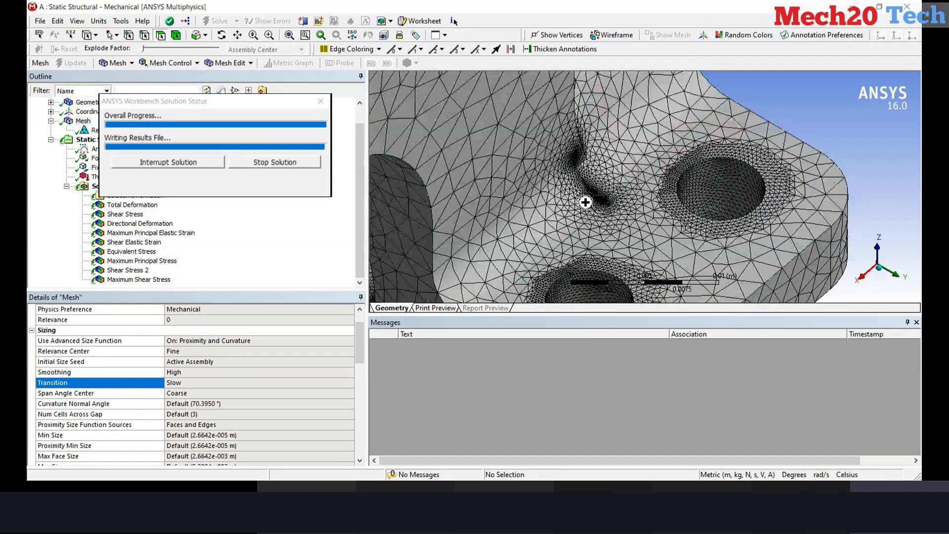
scroll(596, 227, up, 3)
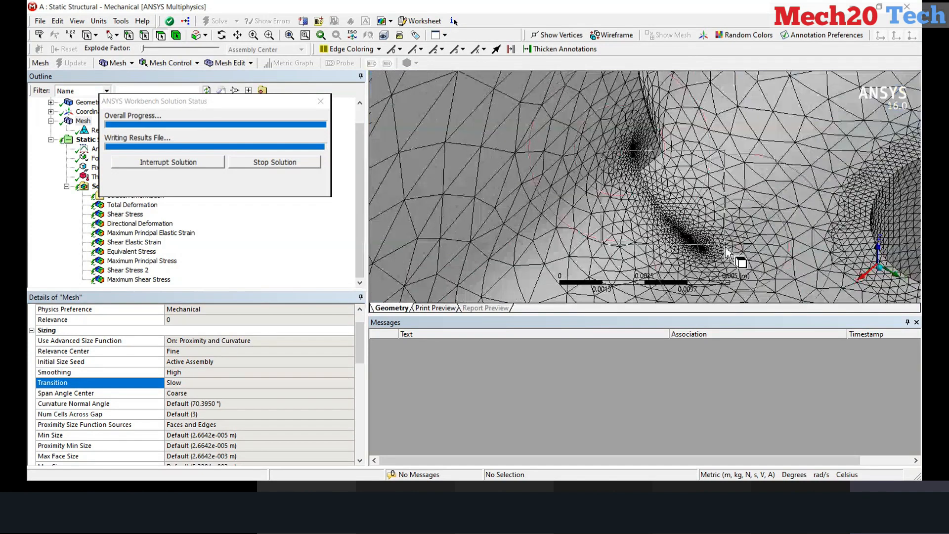
scroll(655, 156, up, 3)
scroll(612, 150, up, 3)
drag(611, 150, 682, 203)
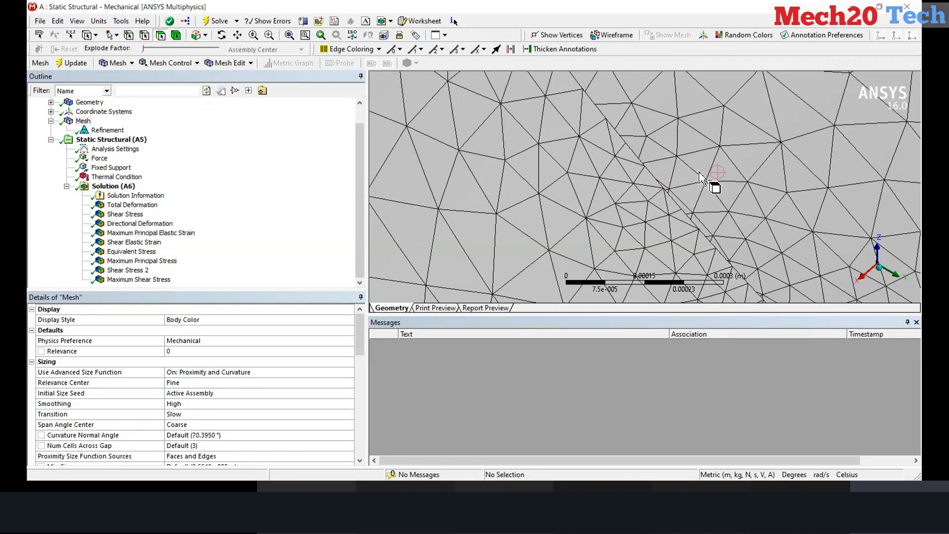
scroll(702, 178, up, 5)
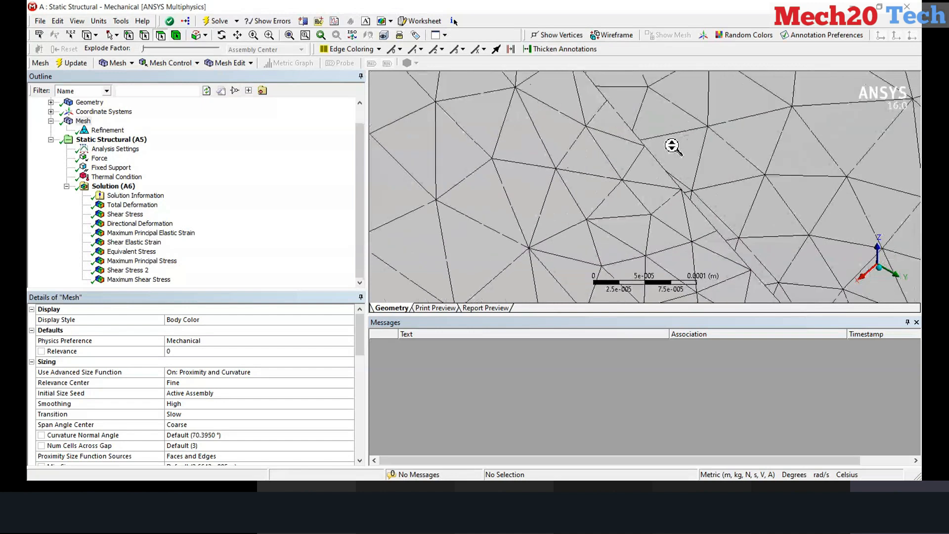
scroll(673, 147, up, 1)
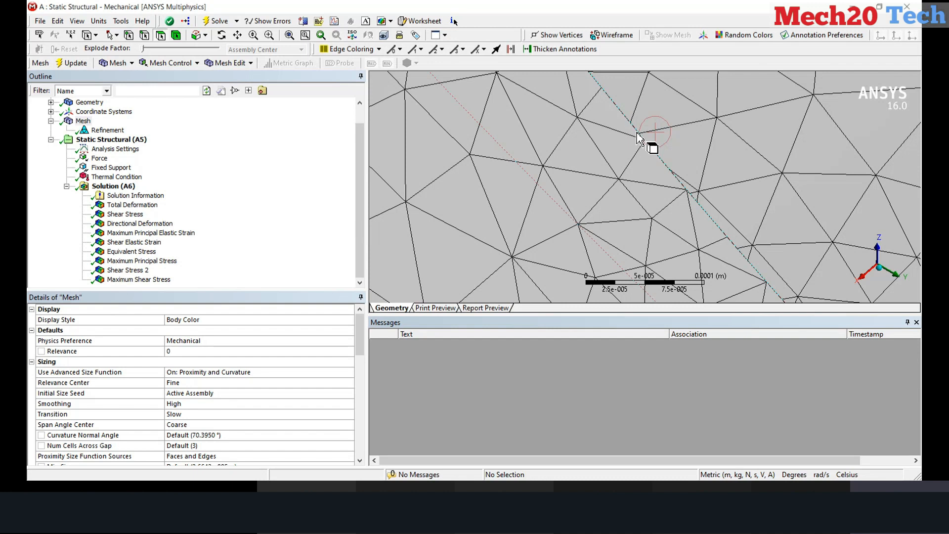
Step: Bring the whole part into view under Solution and display the Total Deformation result with its legend
click(114, 186)
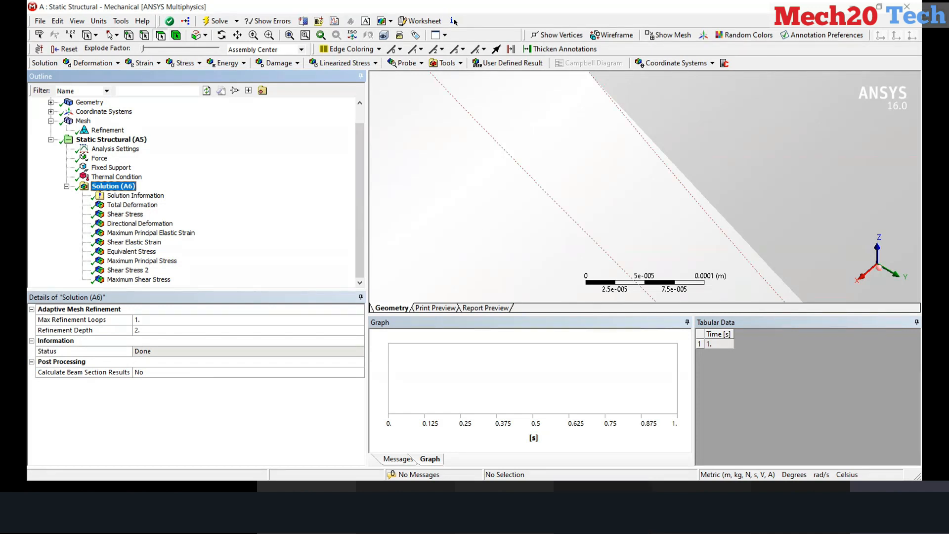
click(879, 267)
middle_drag(554, 223, 660, 207)
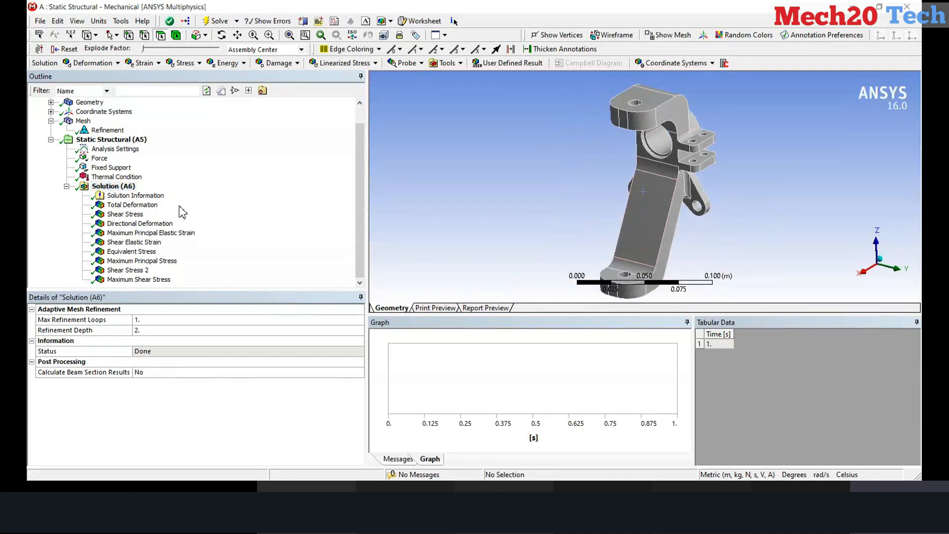
click(152, 206)
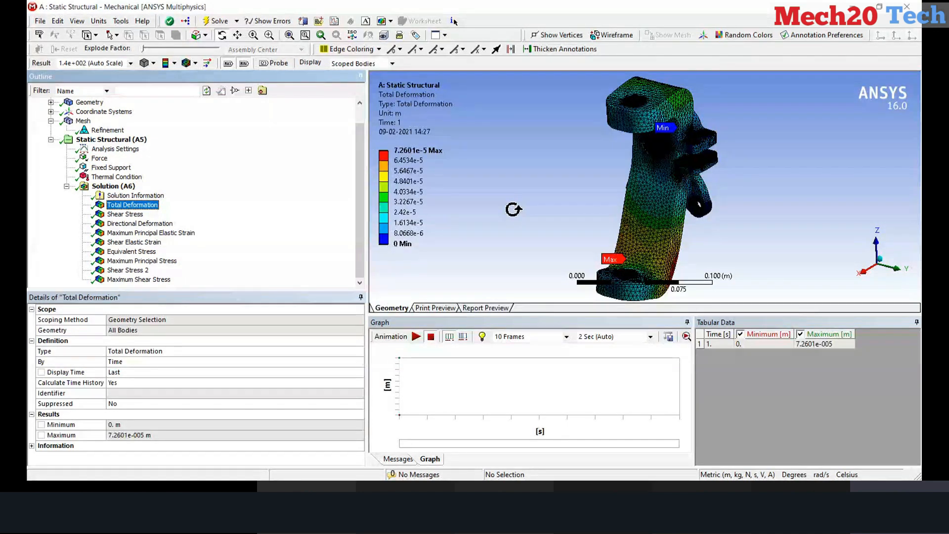
mouse_move(452, 158)
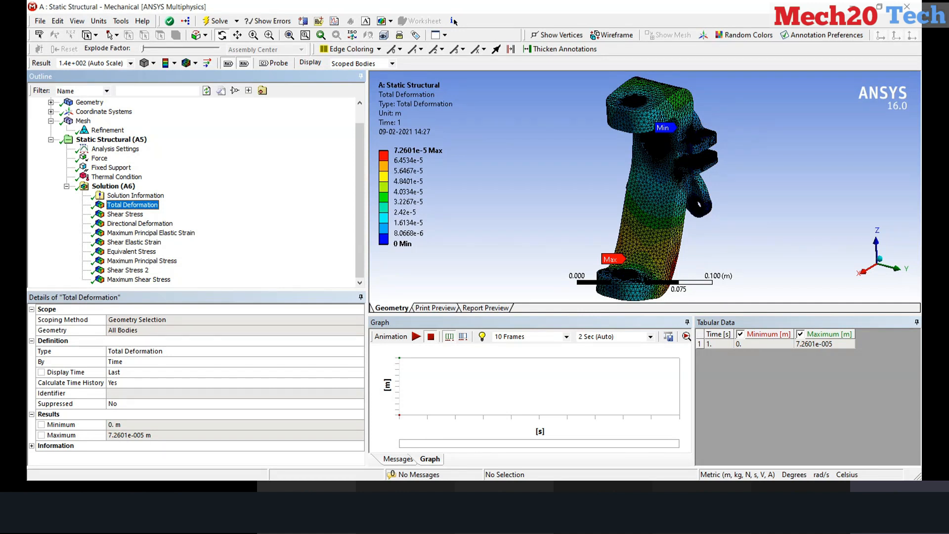
Step: Review the mesh's Span Angle Center, Relevance Center and Use Advanced Size Function settings
click(83, 120)
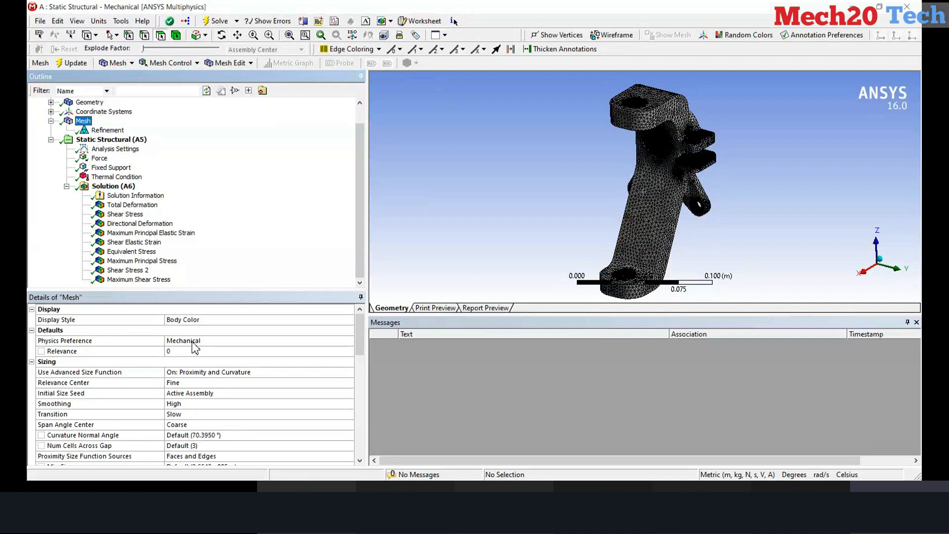
click(198, 425)
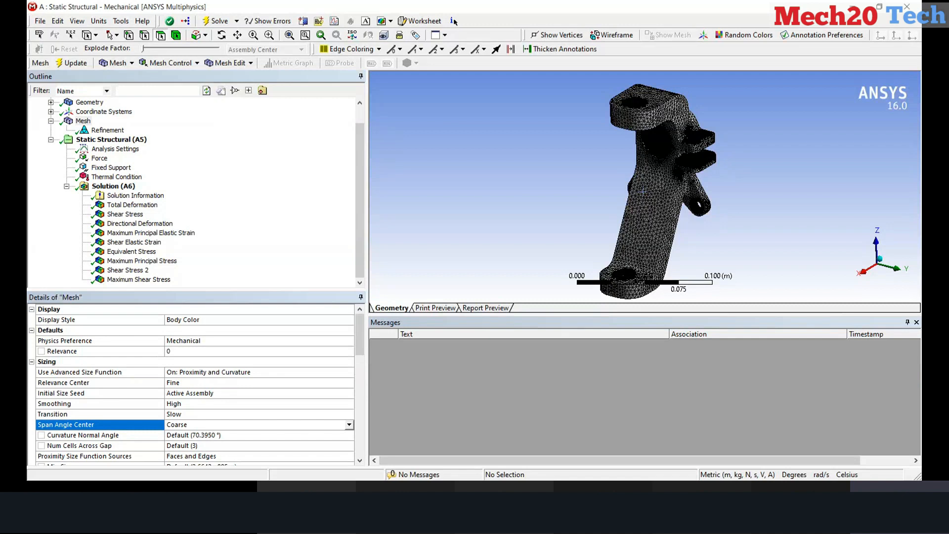
click(190, 382)
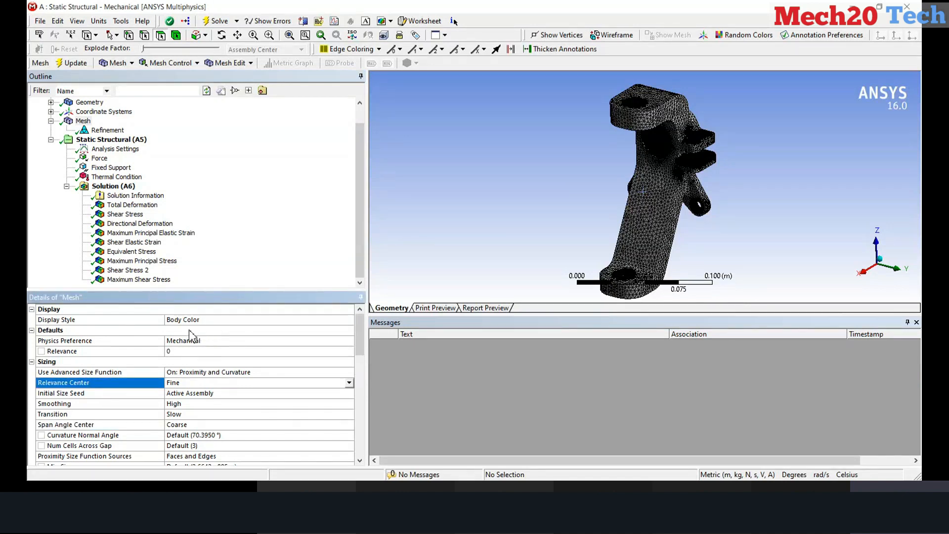
click(289, 372)
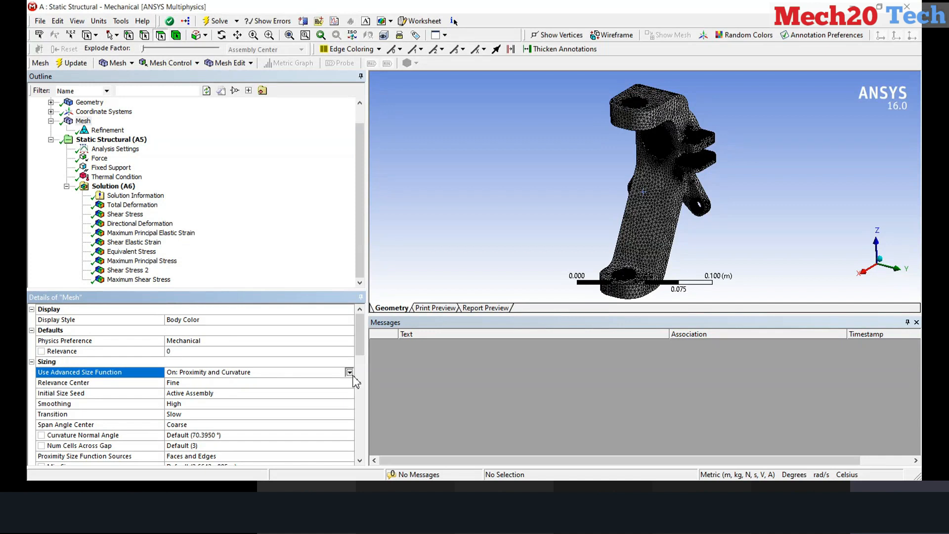
Step: Set the mesh's Use Advanced Size Function to Off and regenerate the mesh
click(323, 384)
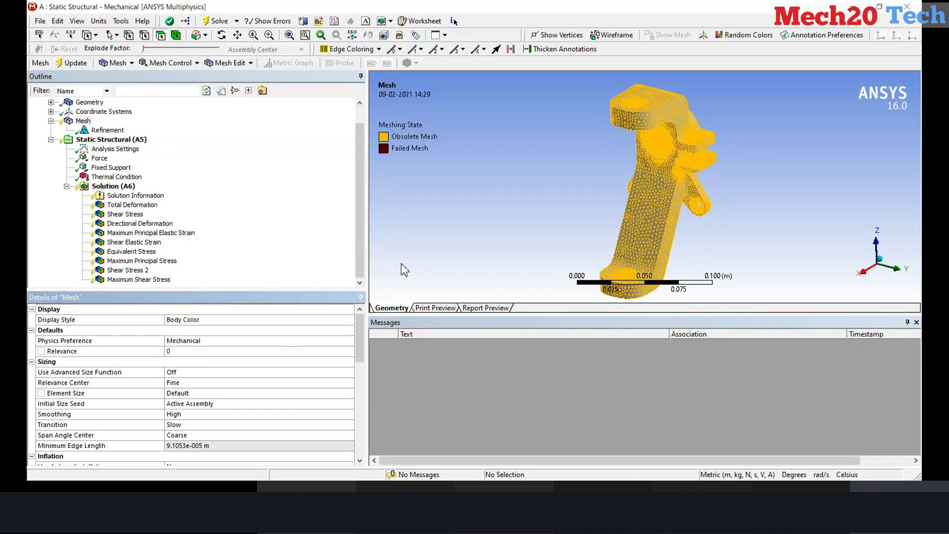
right_click(86, 121)
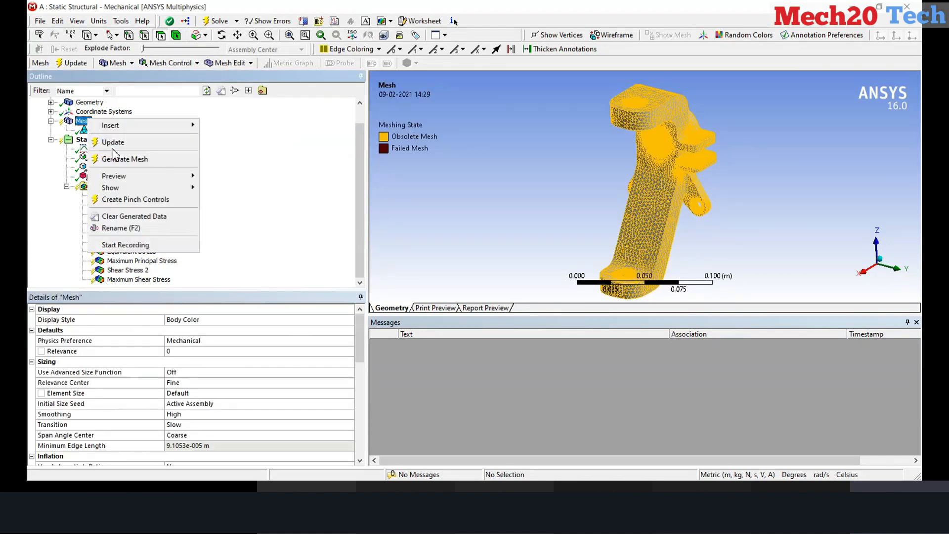
click(122, 161)
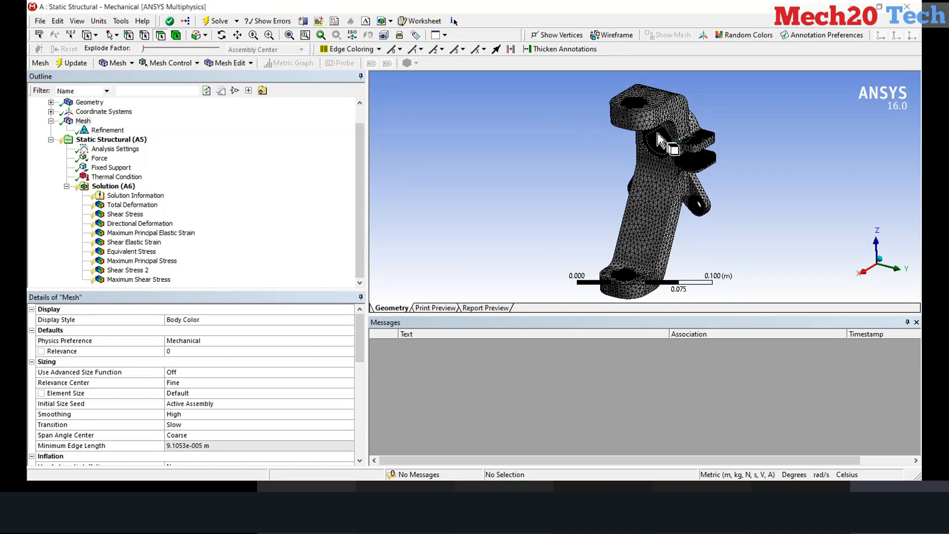
Step: Examine the regenerated mesh up close around the bore, the lug holes and the arm's flat face
right_drag(578, 92, 723, 171)
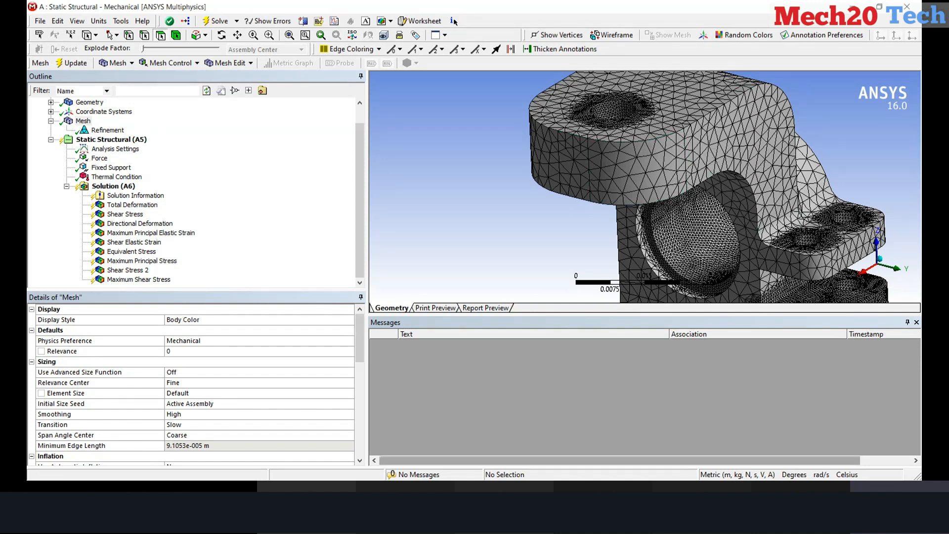
right_drag(782, 181, 819, 239)
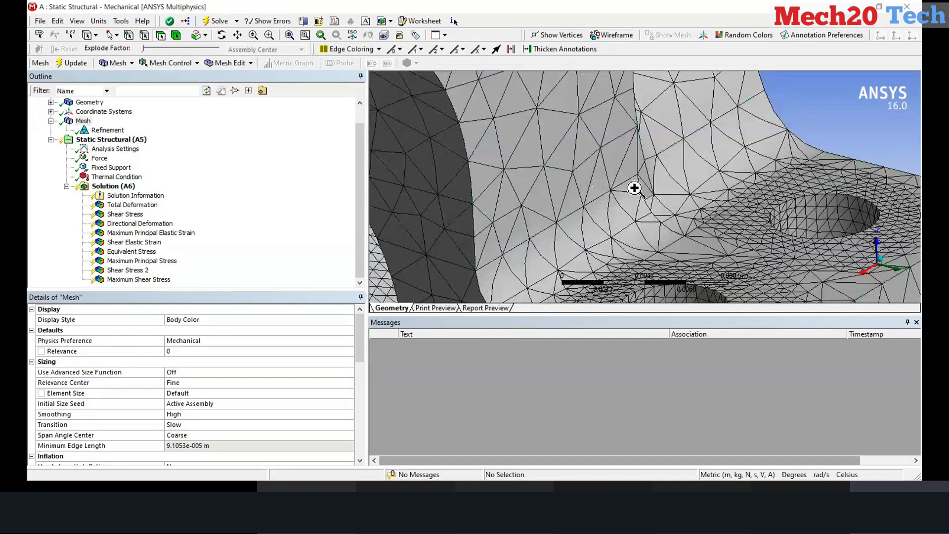
right_drag(631, 188, 753, 296)
scroll(746, 295, down, 4)
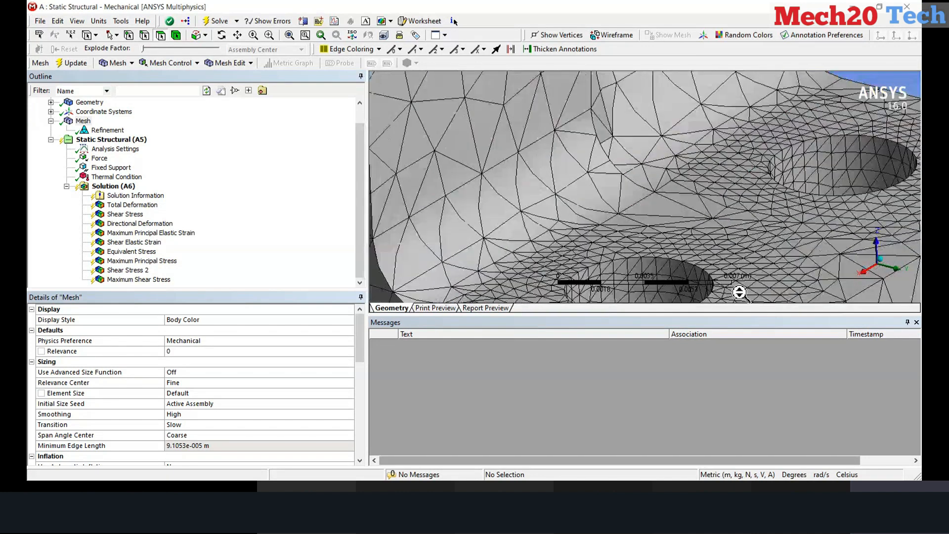
scroll(740, 293, down, 8)
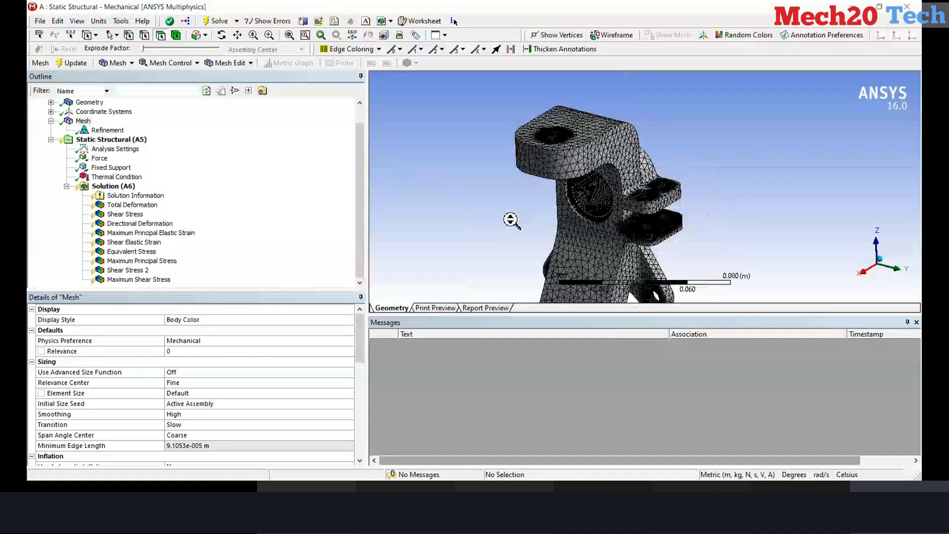
scroll(511, 219, down, 4)
right_drag(549, 190, 696, 292)
right_drag(543, 102, 809, 271)
right_drag(504, 118, 754, 246)
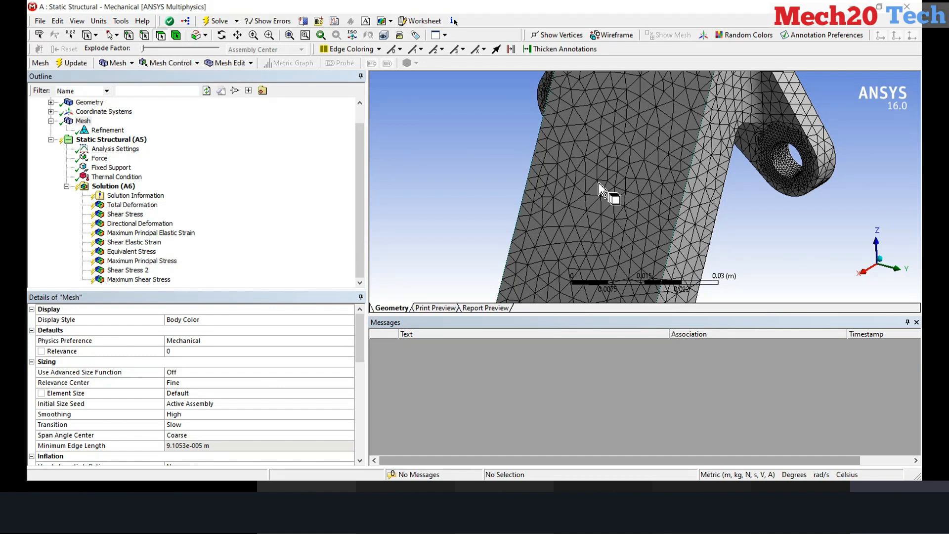
scroll(607, 193, down, 5)
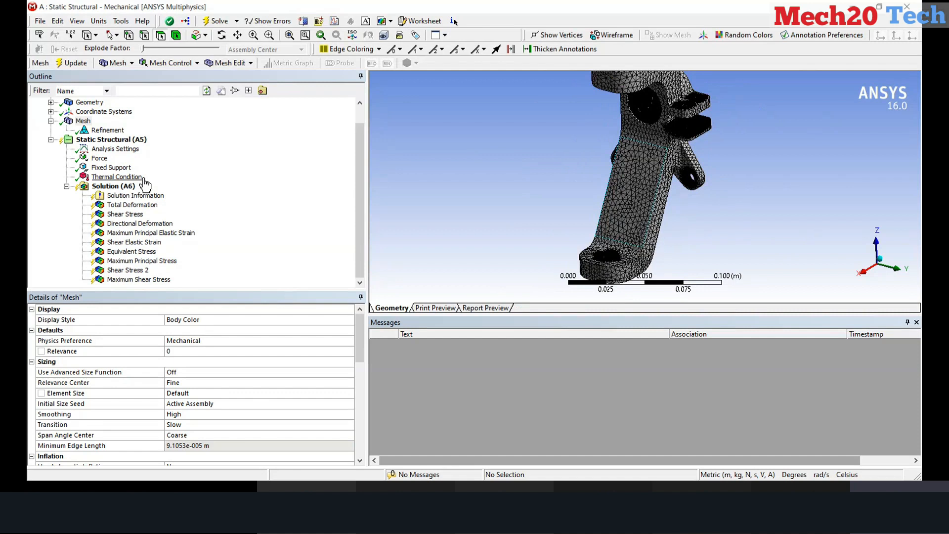
Step: Try a Match Control with the arm's flat front face as High Geometry Selection, and delete that control
scroll(118, 173, up, 1)
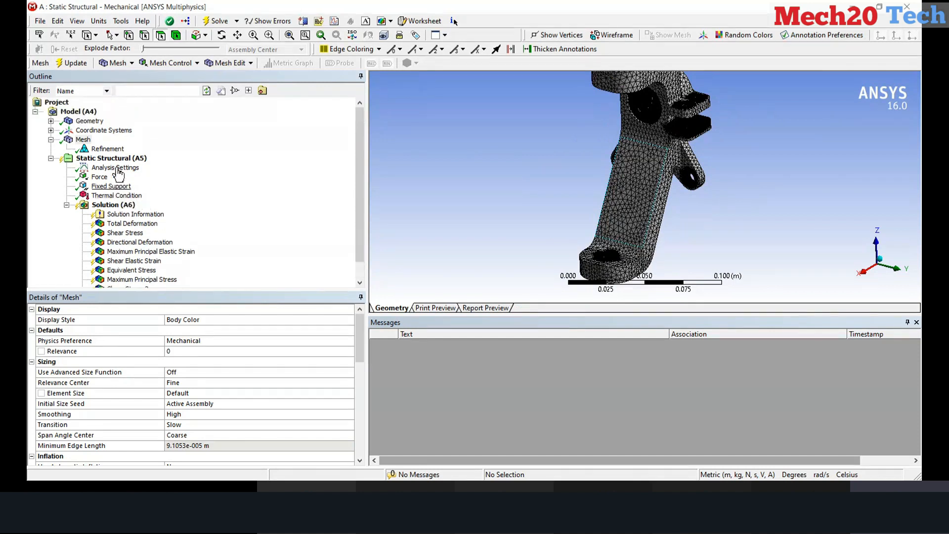
click(83, 140)
click(195, 63)
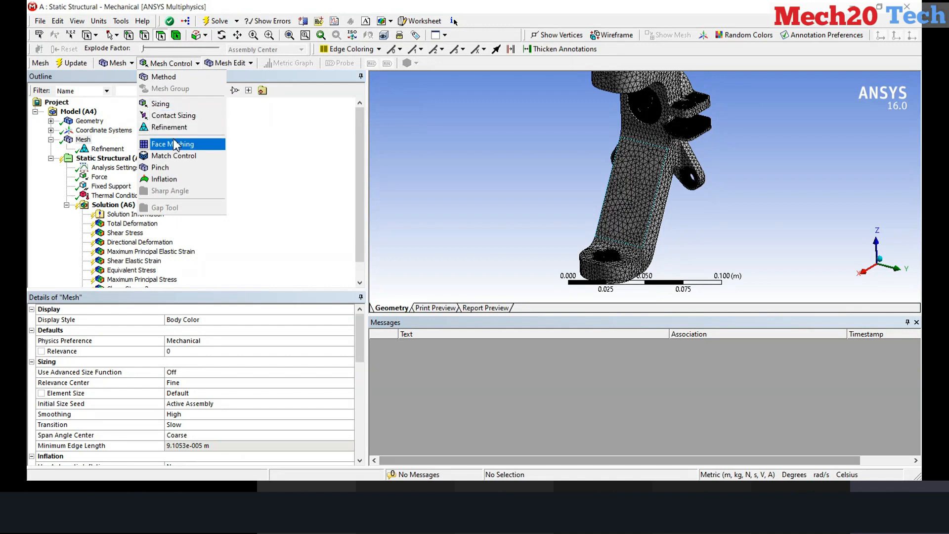
click(174, 155)
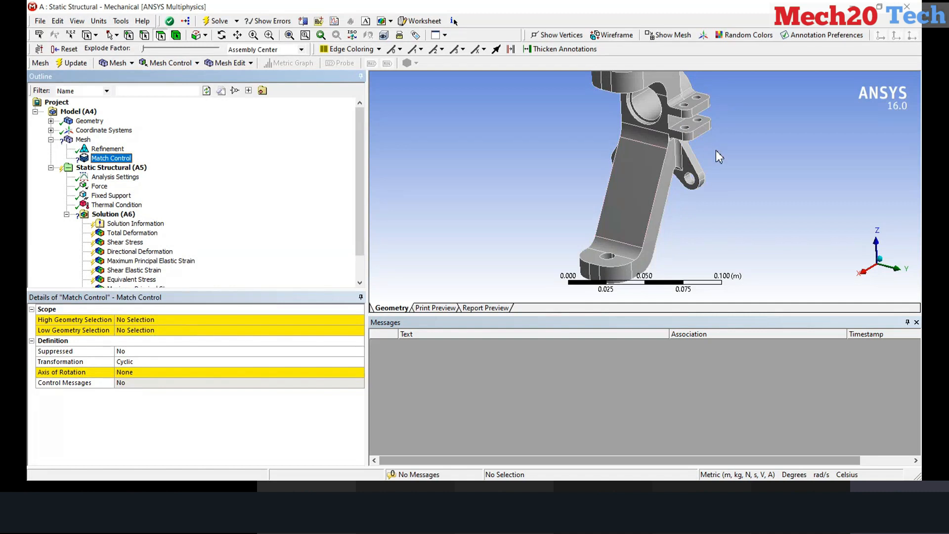
click(643, 198)
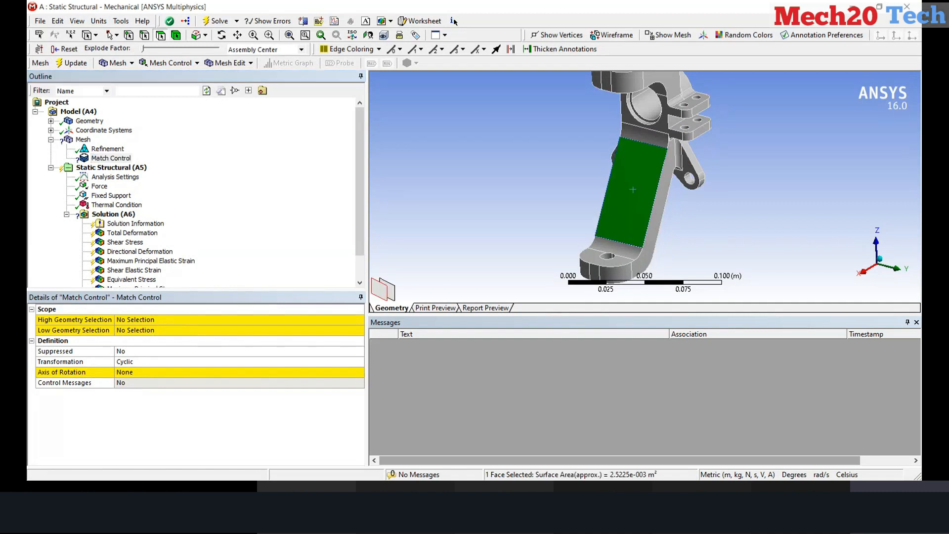
click(149, 321)
click(180, 320)
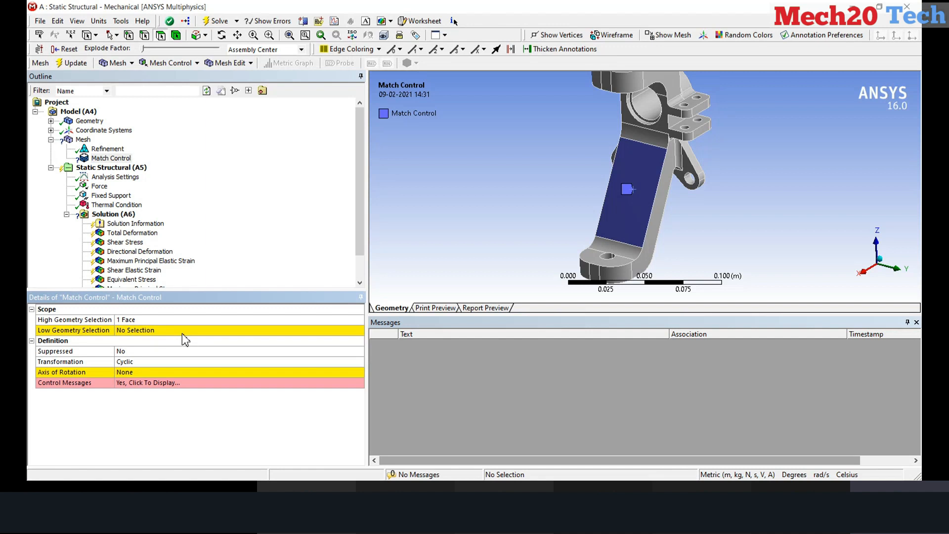
right_click(106, 159)
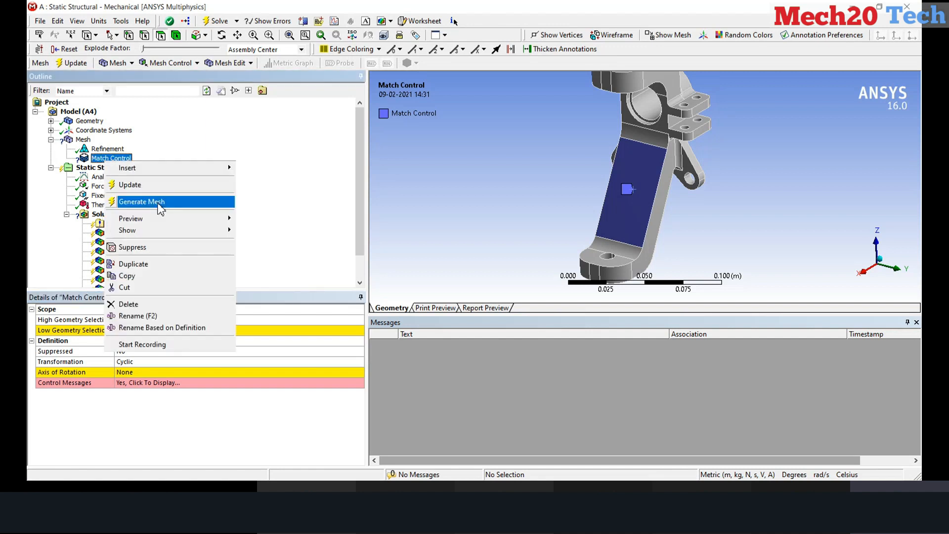
click(172, 305)
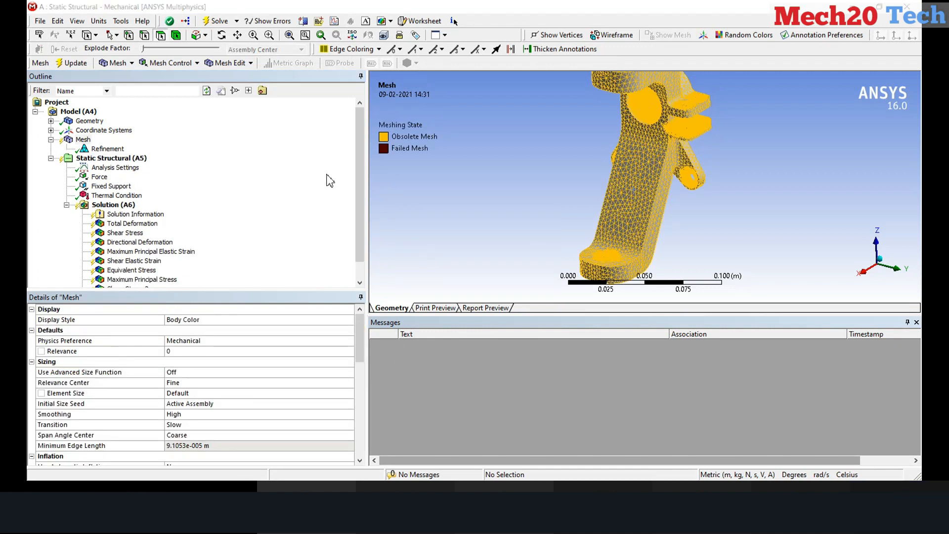
Step: Insert a mesh Sizing control scoped to the whole body and open its Element Size for editing
click(119, 64)
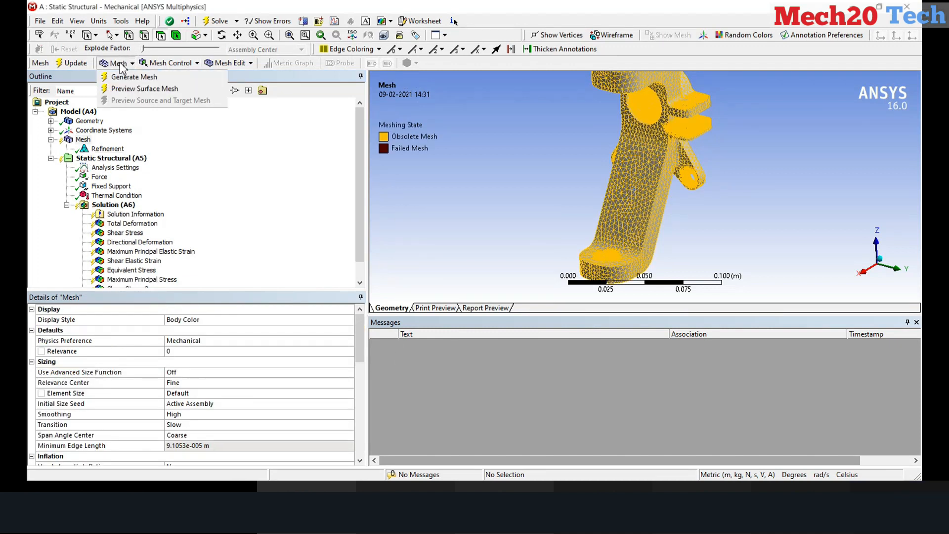
click(172, 64)
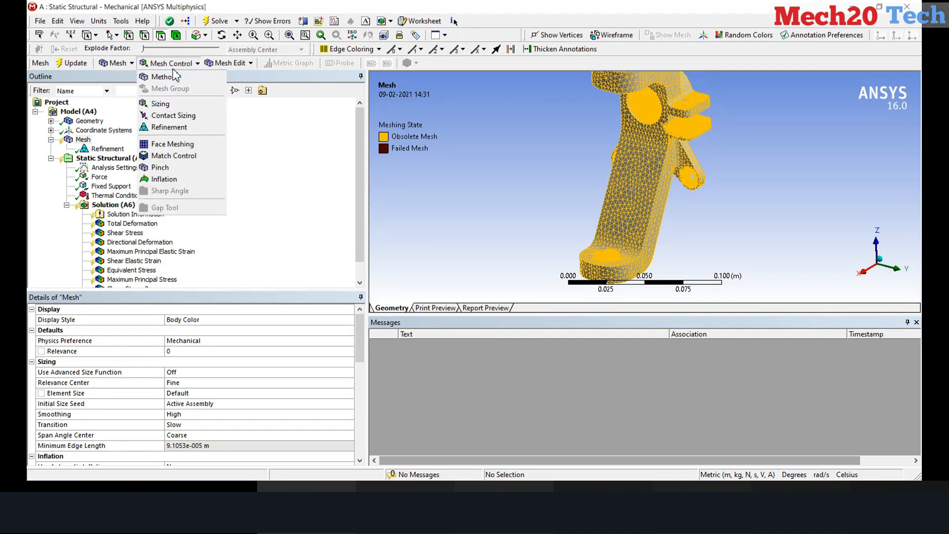
click(179, 105)
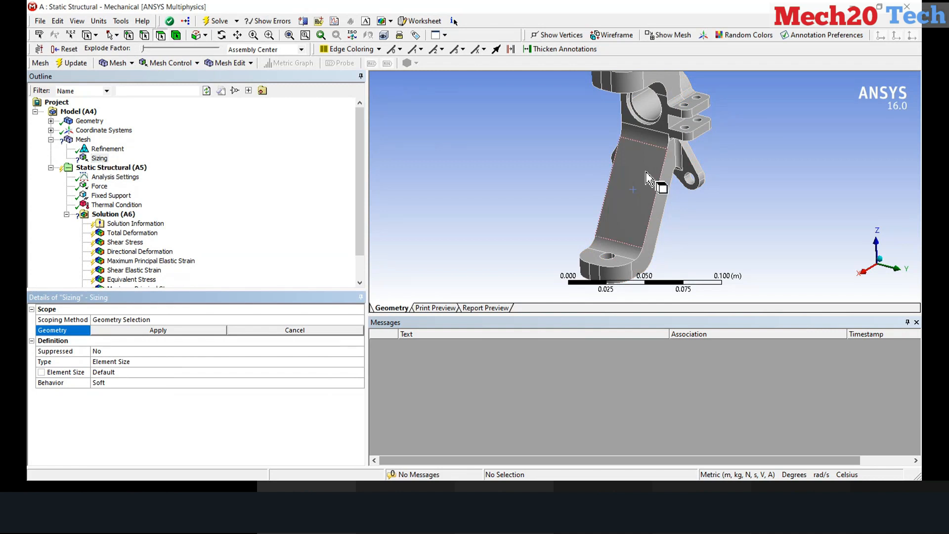
click(176, 34)
click(600, 160)
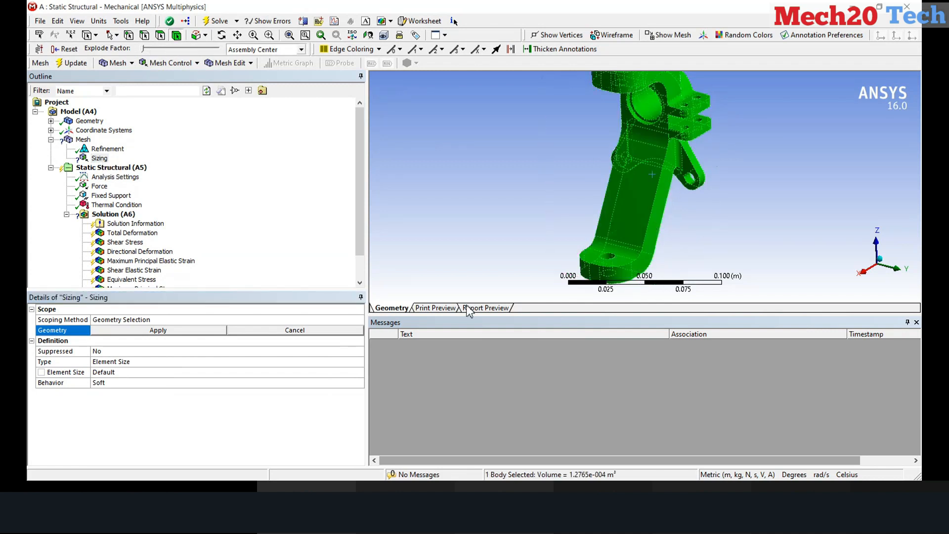
click(155, 329)
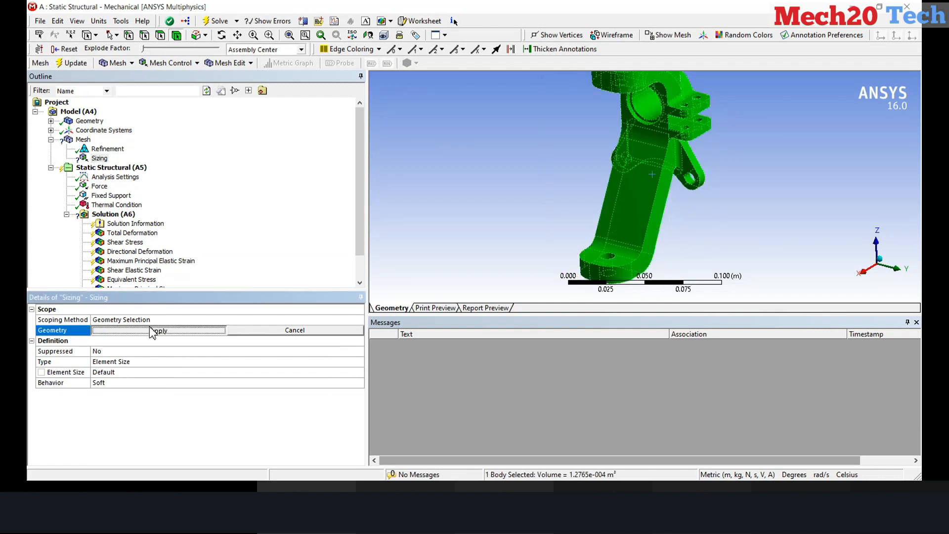
click(148, 364)
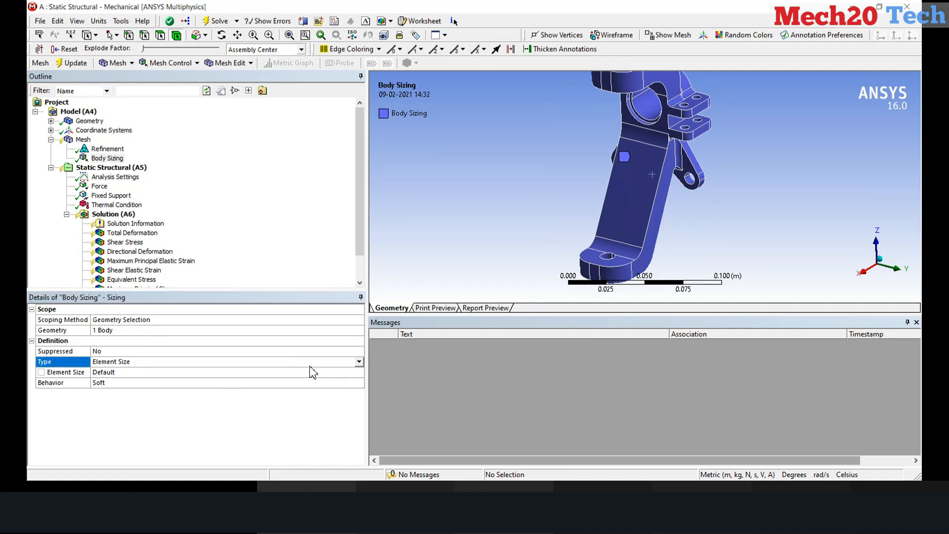
click(187, 371)
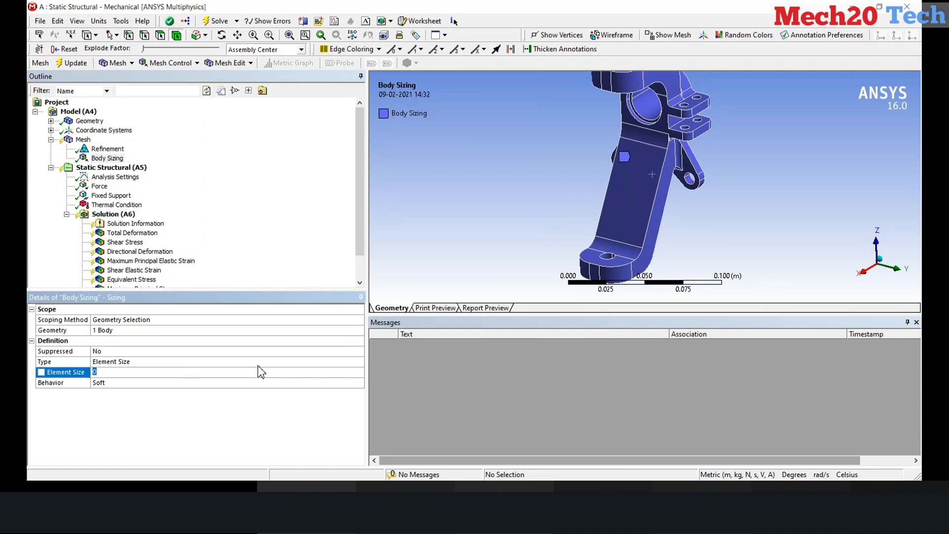
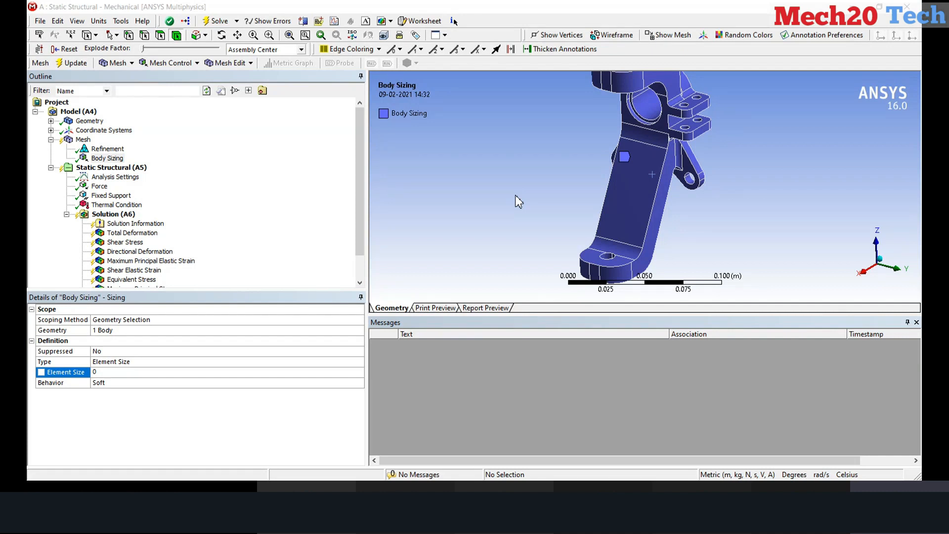
click(121, 374)
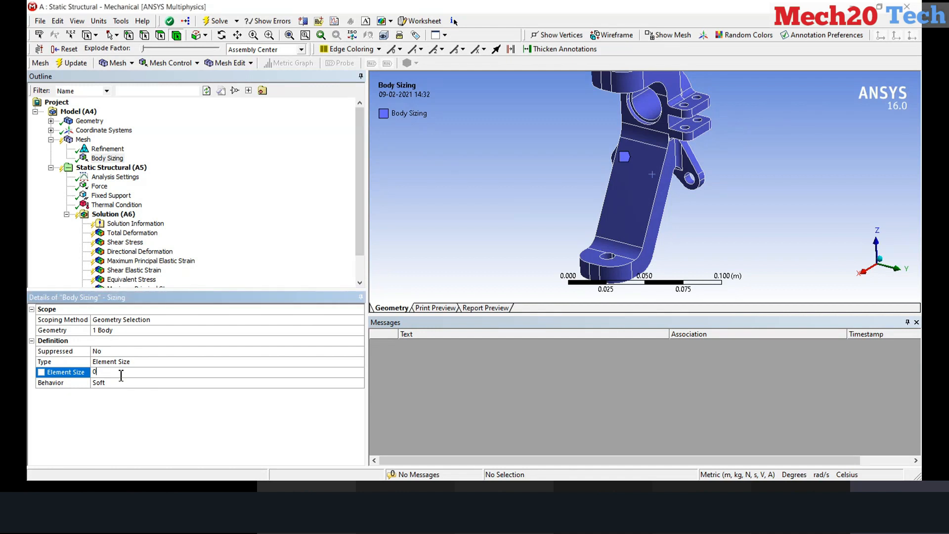
Step: Delete the Refinement control from the mesh, leaving the Body Sizing control in place
click(96, 150)
right_click(95, 151)
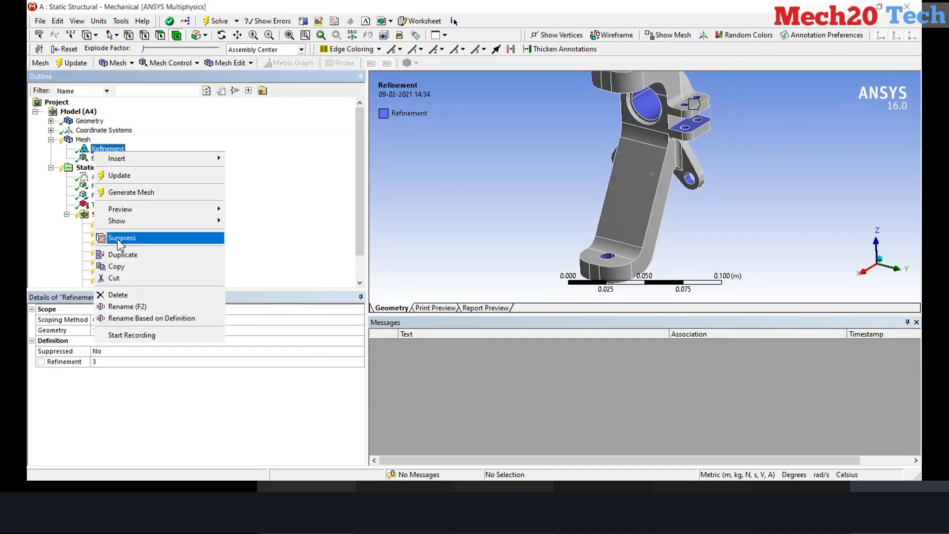
click(118, 295)
key(Return)
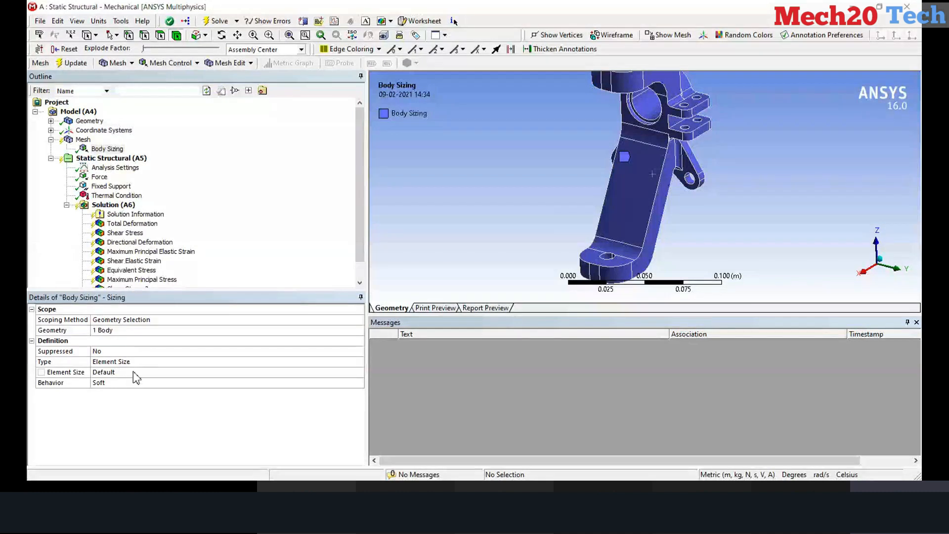
Step: Set the Body Sizing control's Element Size to 0.5 m
click(148, 365)
click(151, 372)
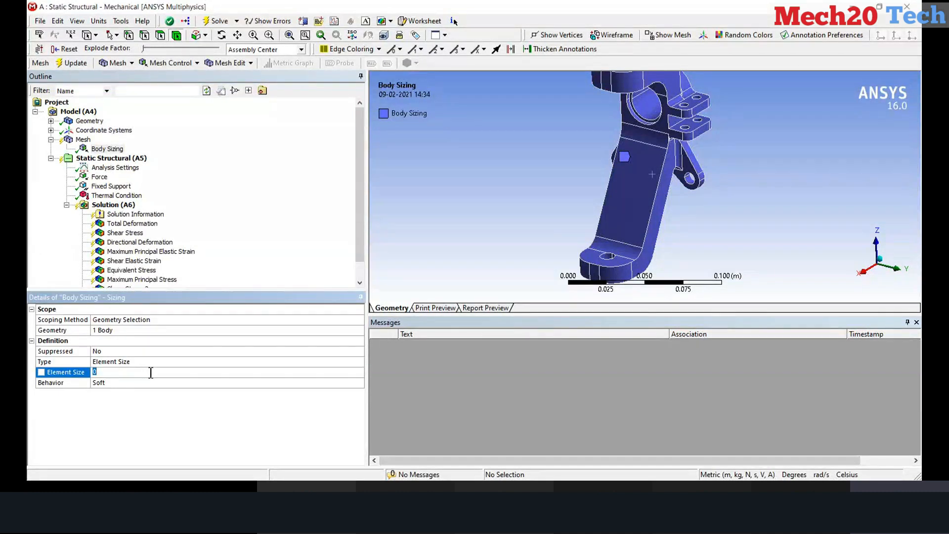
text(0.5)
key(Return)
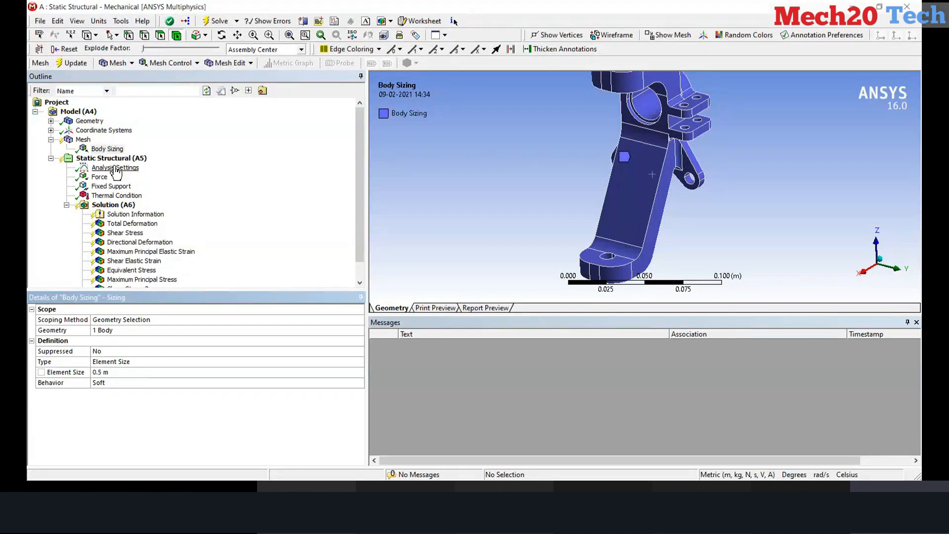
Step: Set the Body Sizing element size to 0.005 m, generate the mesh and inspect the elements around the lugs
click(124, 372)
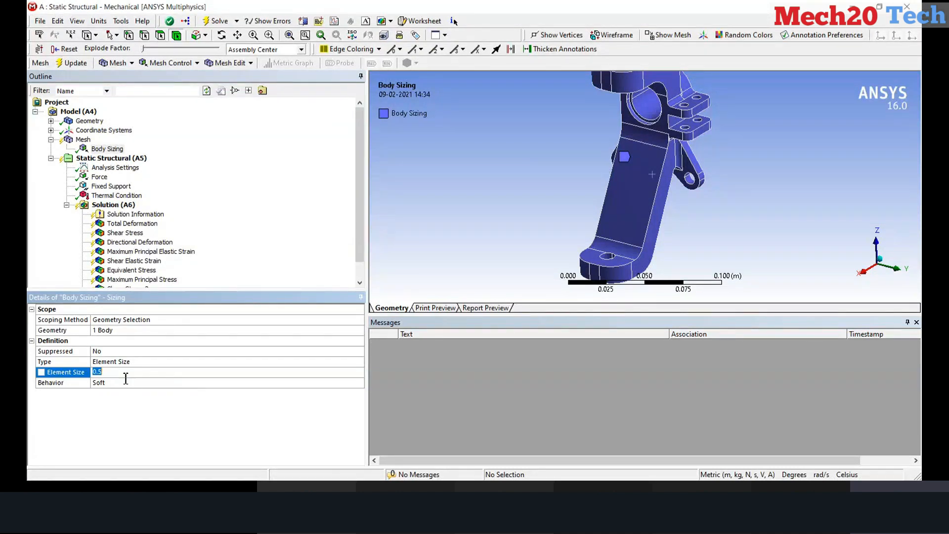
text(0.005)
key(Return)
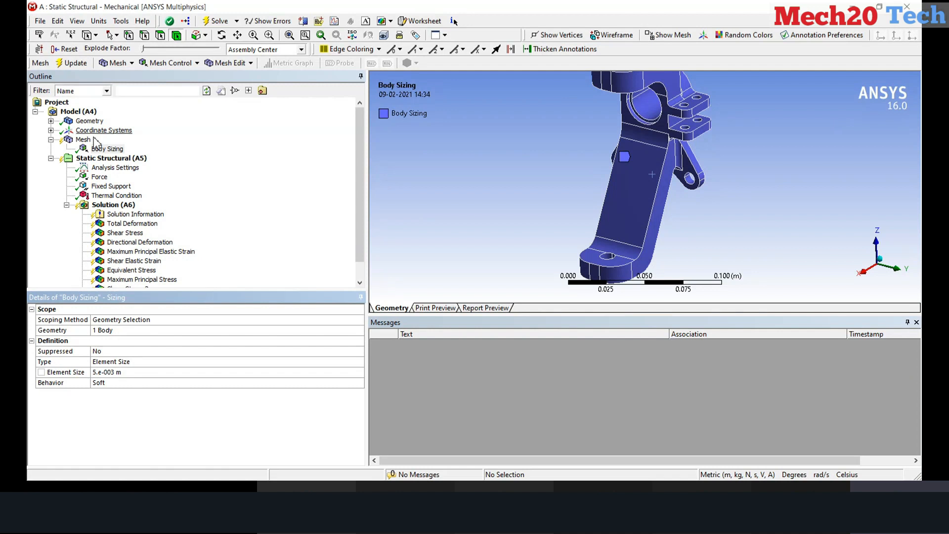
right_click(82, 140)
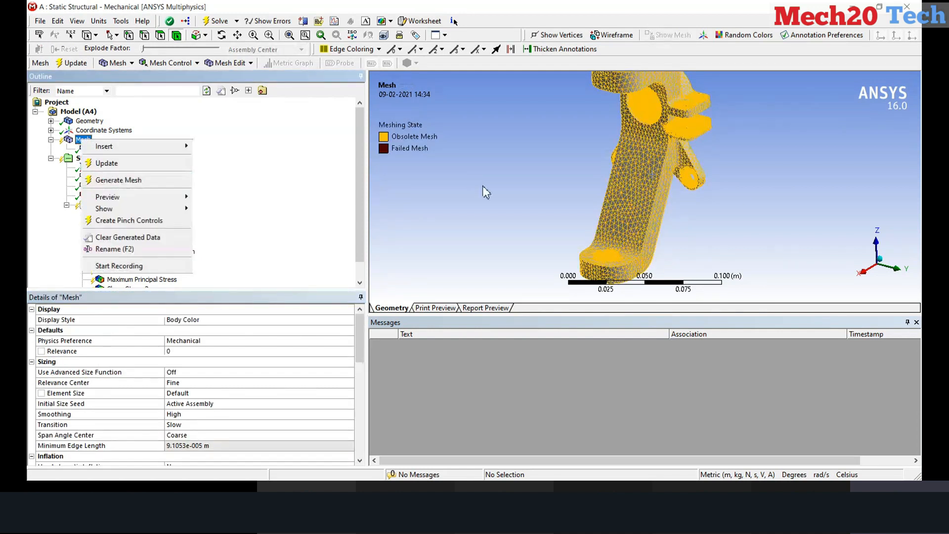
click(123, 180)
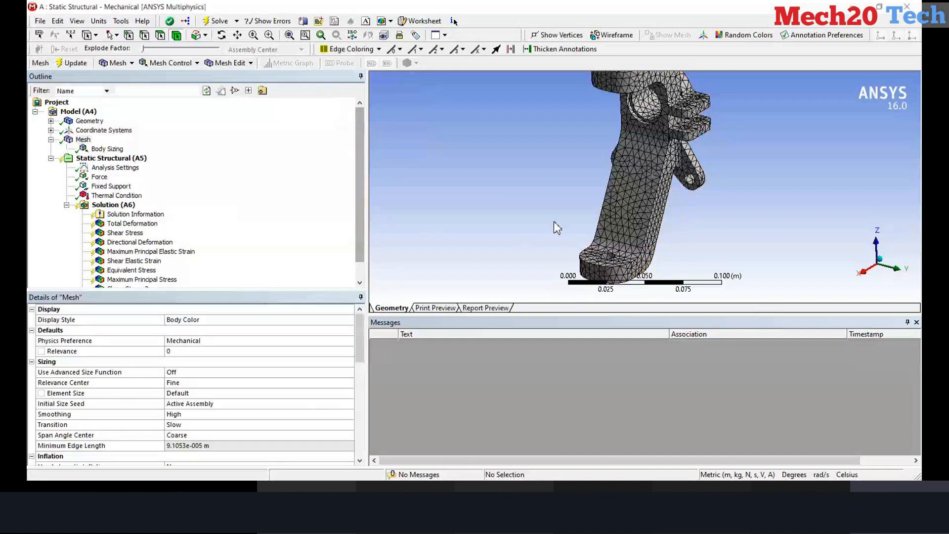
scroll(716, 225, up, 2)
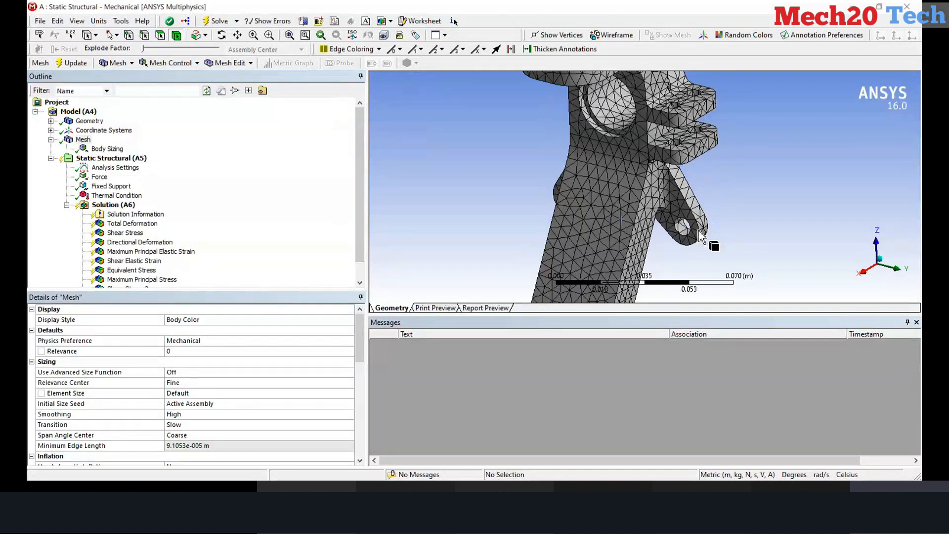
Step: Set the Body Sizing control's Element Size to 0.0001 m
click(106, 149)
click(138, 372)
text(0.000)
text(1)
key(Return)
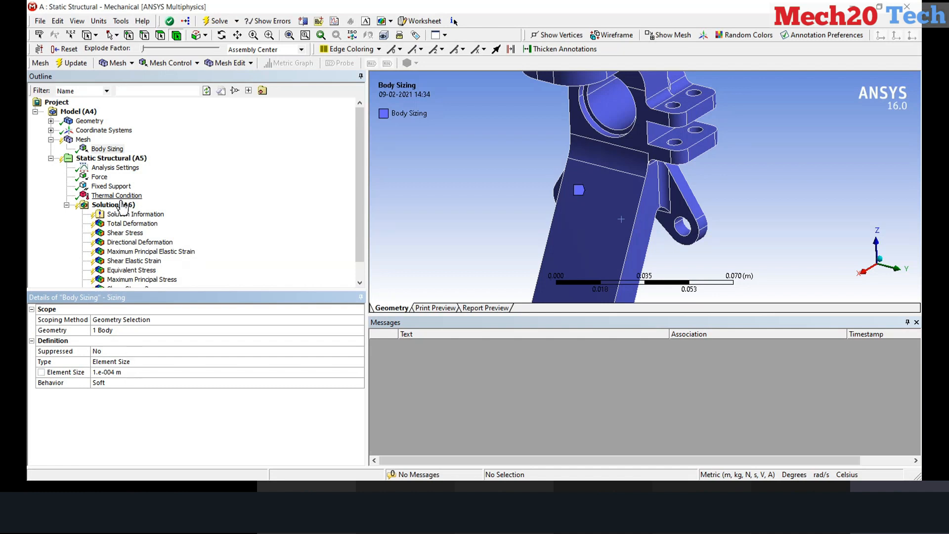
Step: Set the Body Sizing element size to 0.001 m, generate the mesh and inspect the fine elements up close
text(0.0001)
key(Return)
click(118, 63)
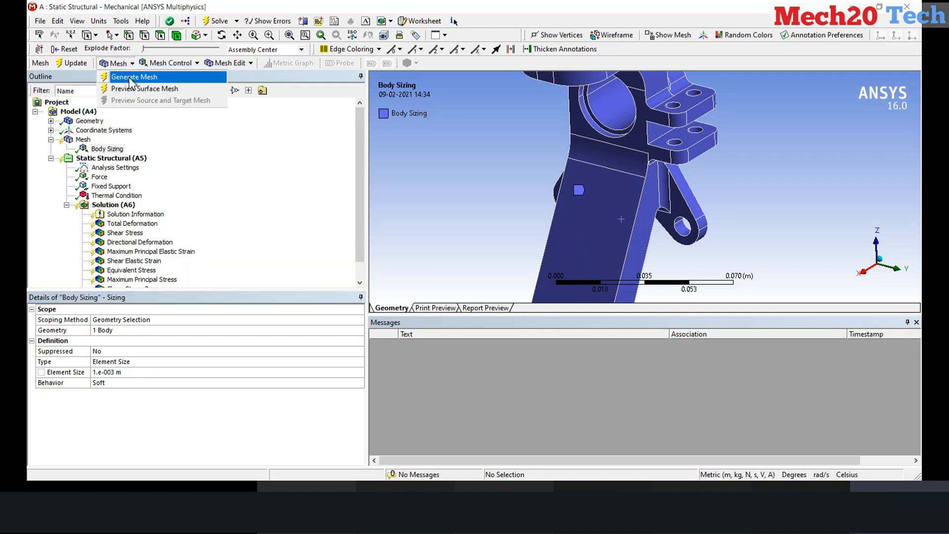
click(131, 79)
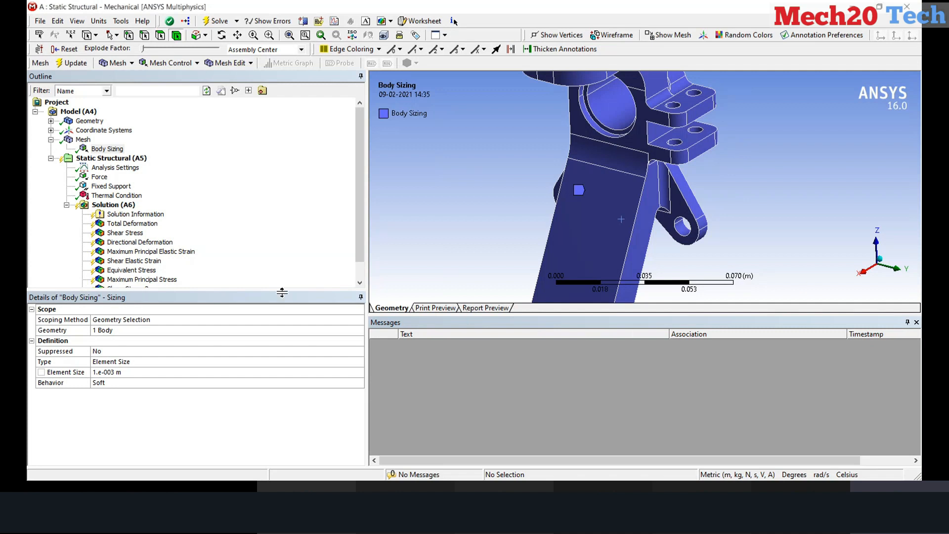
click(83, 141)
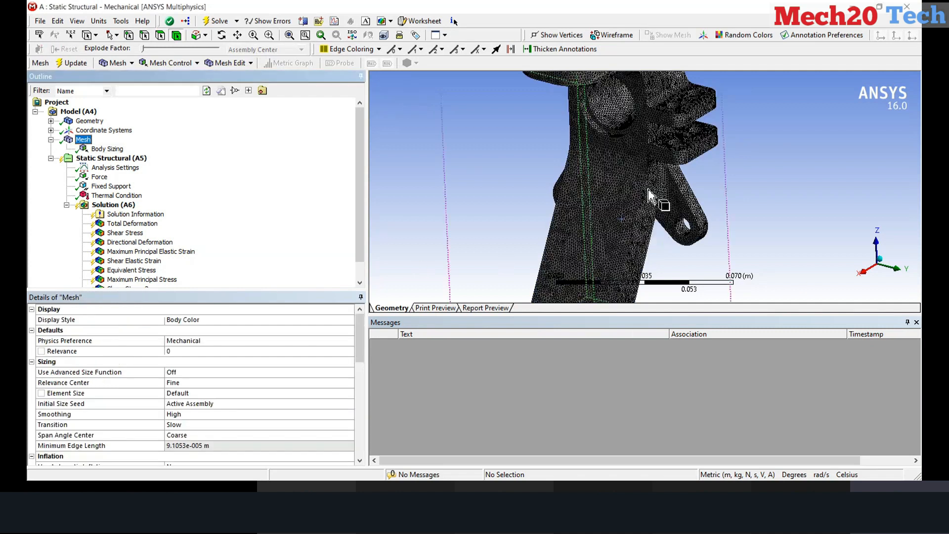
scroll(548, 171, up, 5)
scroll(646, 227, up, 4)
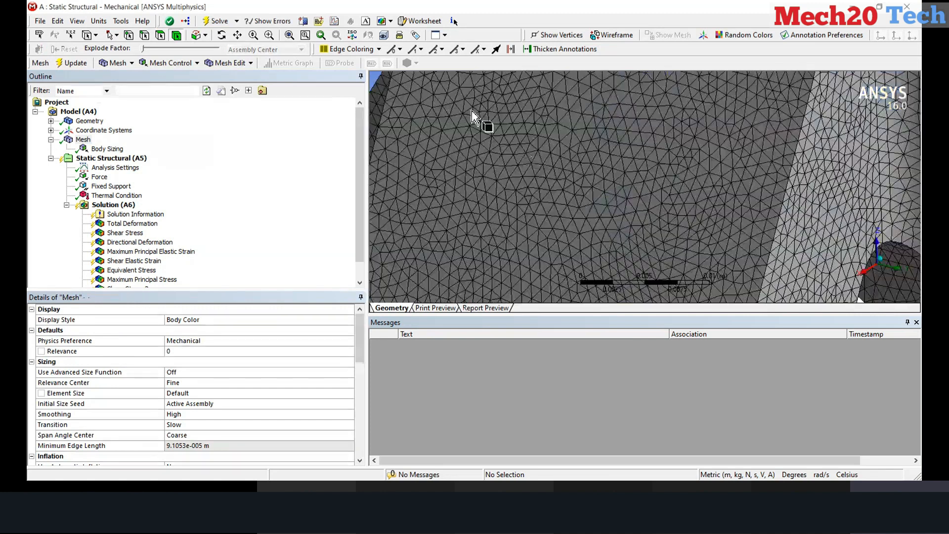
scroll(698, 205, up, 2)
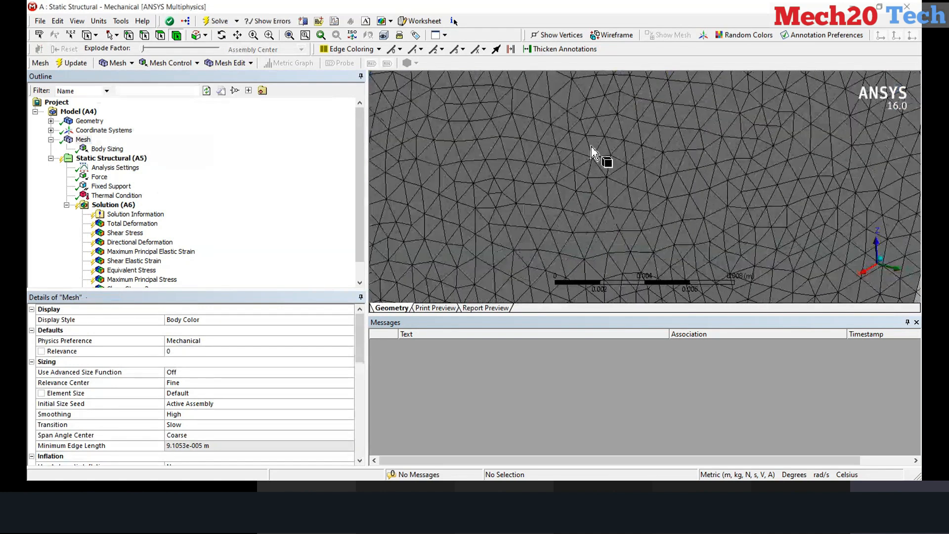
scroll(592, 147, down, 10)
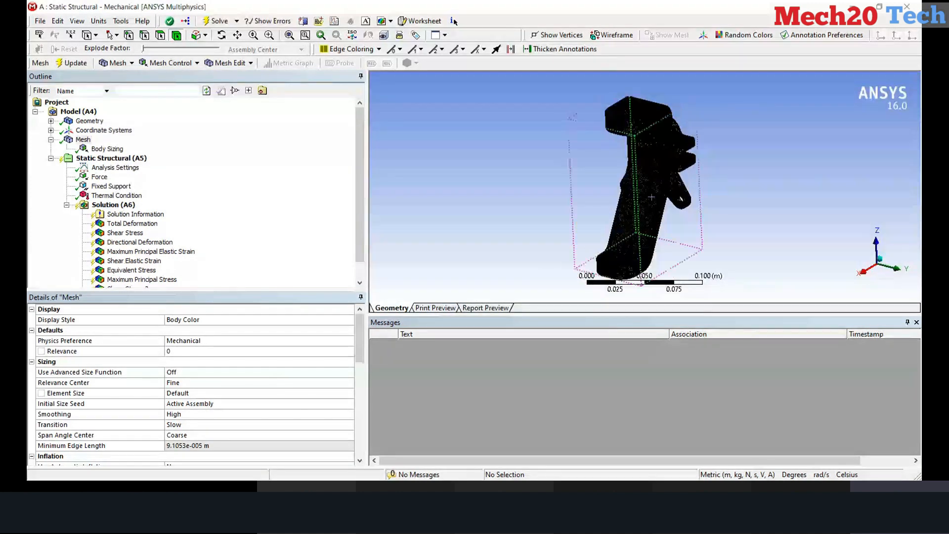
Step: Solve the static structural Solution and move the solution status window clear of the outline
click(119, 205)
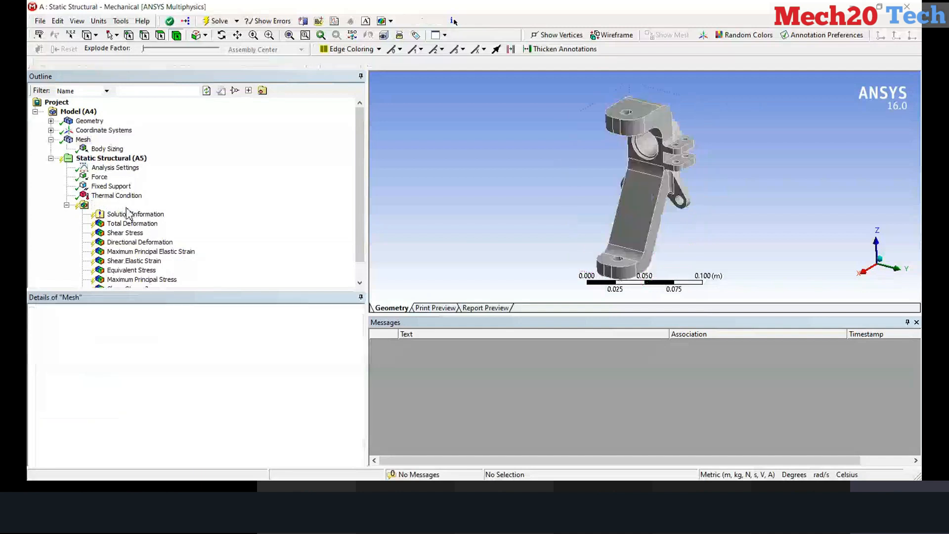
right_click(127, 207)
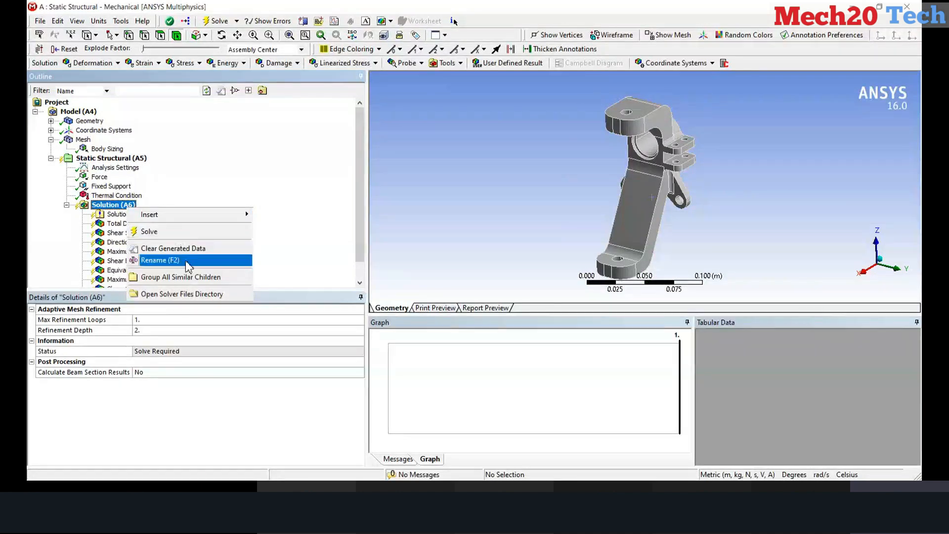
click(196, 237)
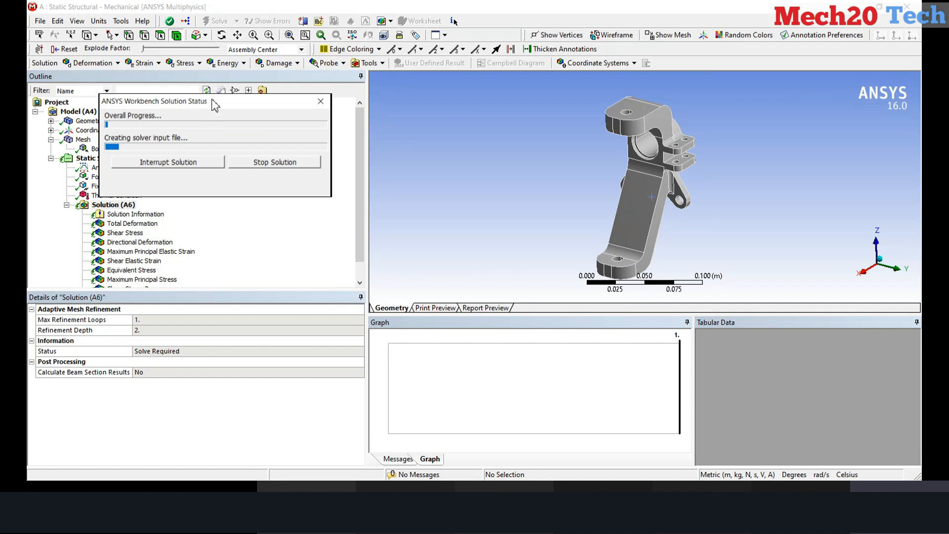
drag(213, 101, 184, 353)
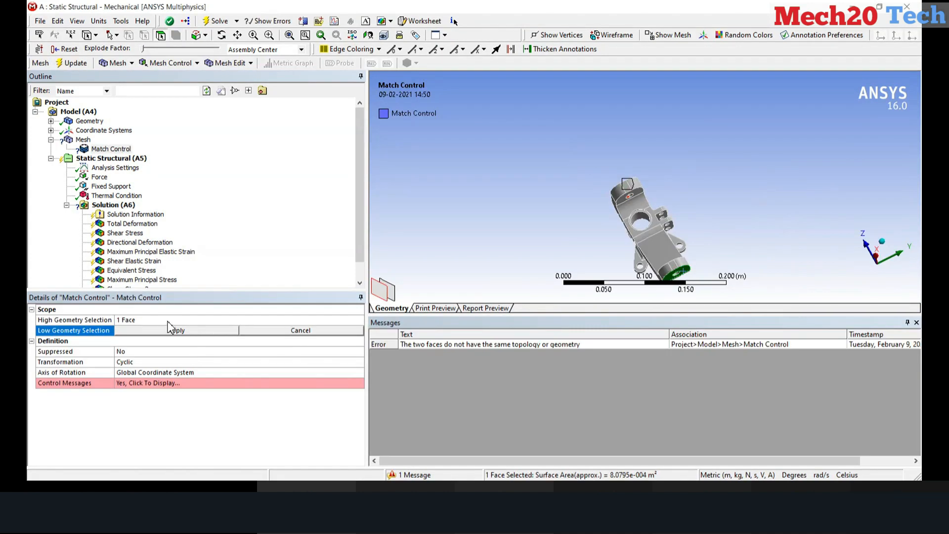
Step: Assign the bottom flange's outer face as the Match Control's low geometry and try to generate the mesh
click(172, 330)
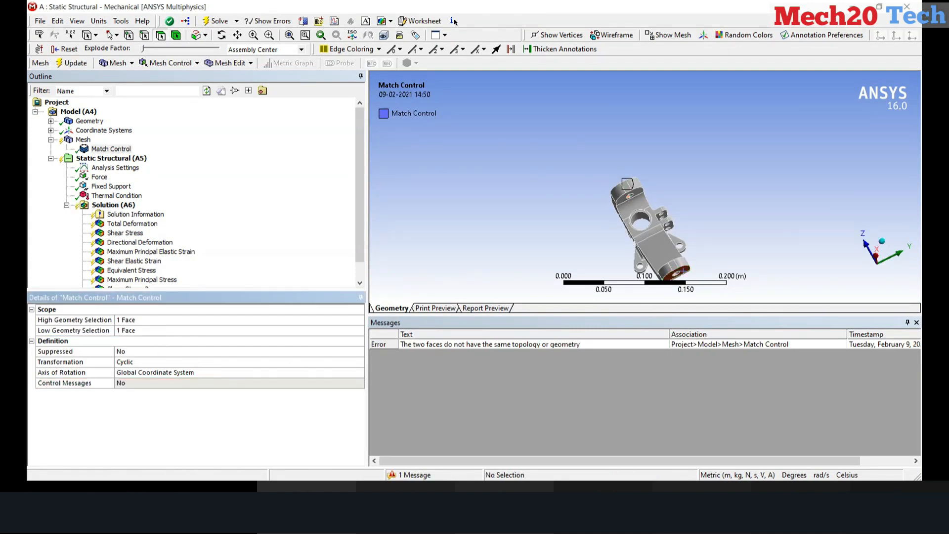
click(188, 383)
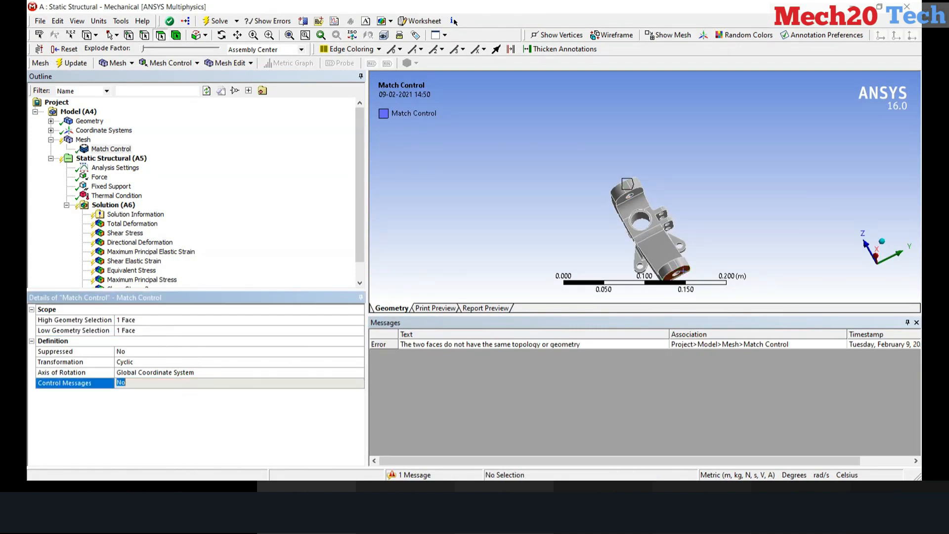
right_click(78, 140)
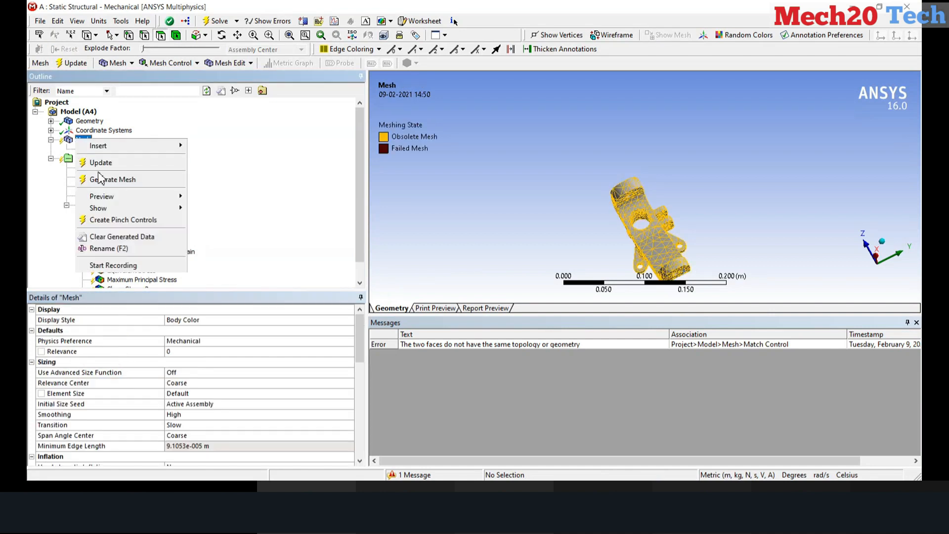
click(126, 179)
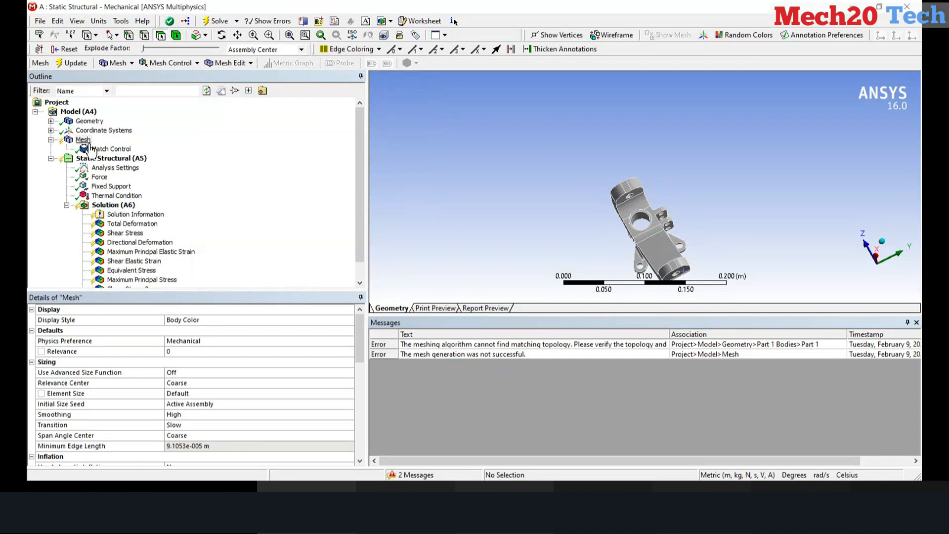
right_click(77, 139)
click(126, 181)
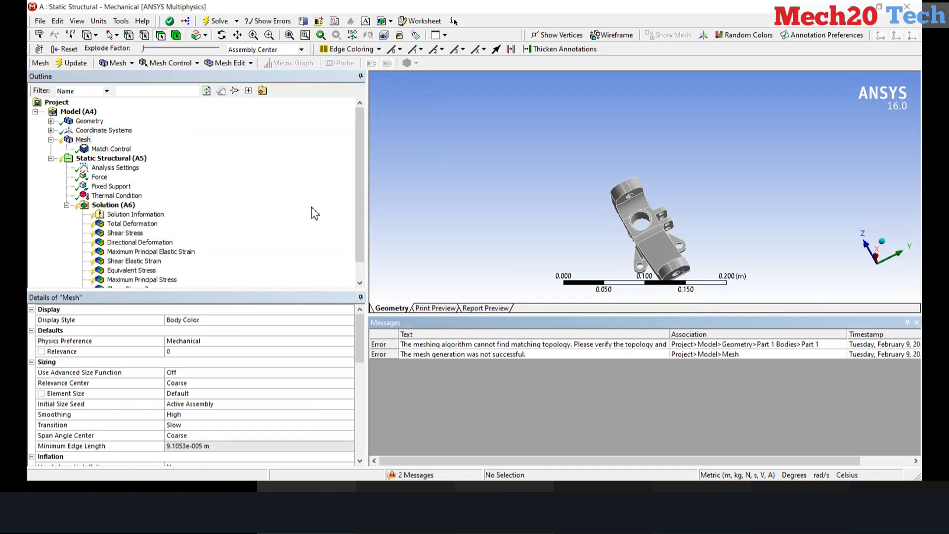
Step: Change the Match Control's high geometry selection to the top flange's inner face with the hole
drag(695, 205, 692, 262)
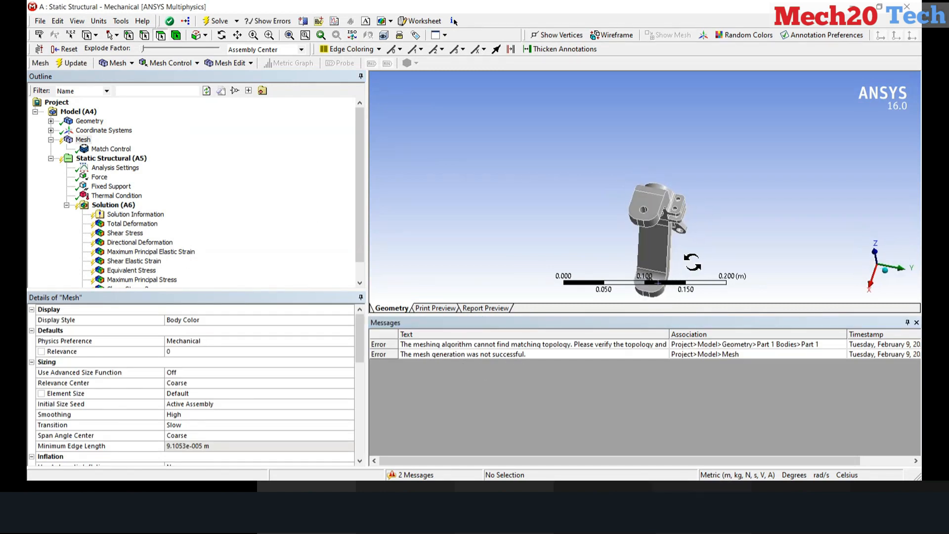
right_drag(596, 191, 725, 259)
middle_drag(554, 186, 550, 156)
scroll(587, 153, down, 2)
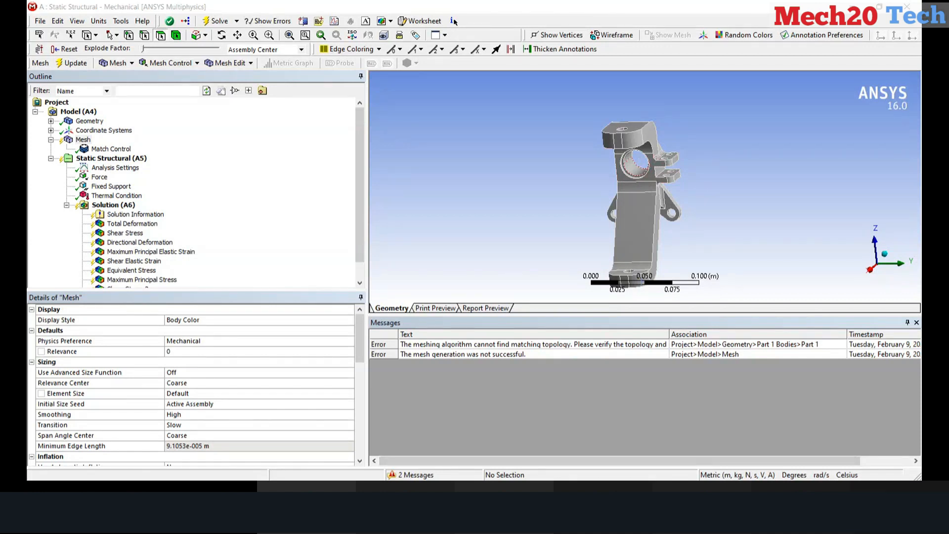
middle_drag(645, 137, 623, 154)
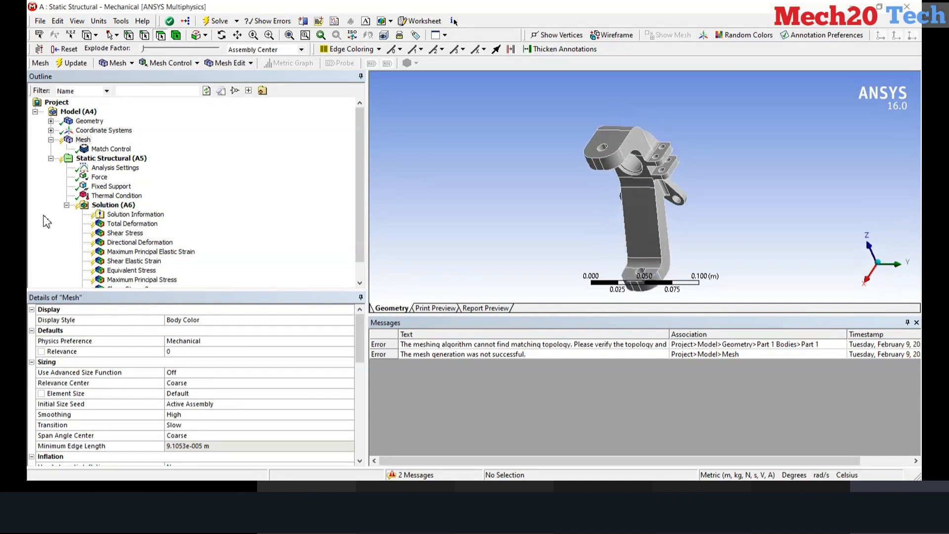
click(110, 148)
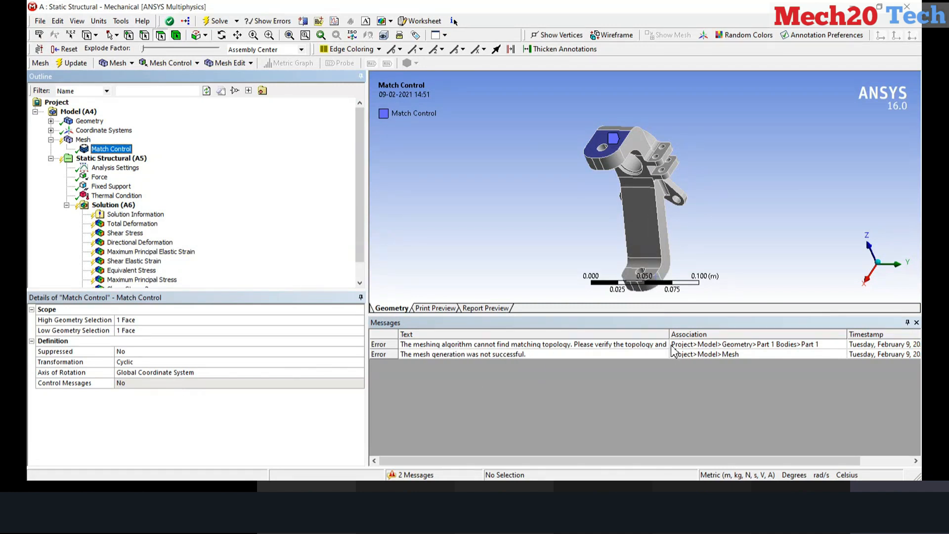
middle_drag(616, 200, 661, 119)
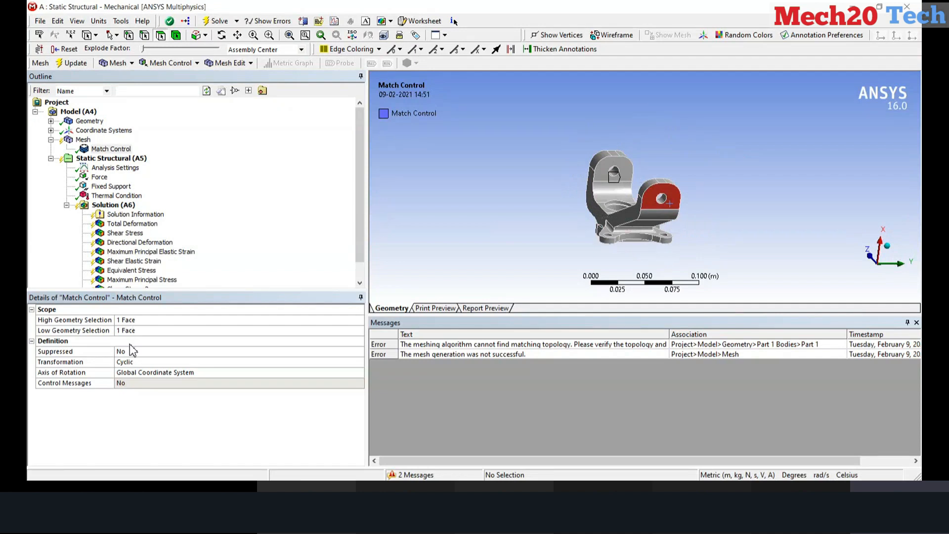
click(148, 320)
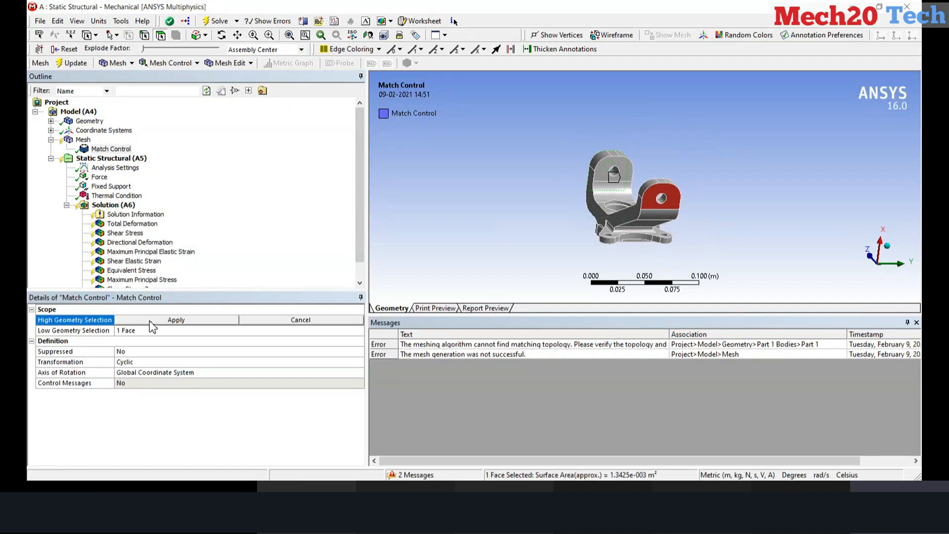
ctrl+click(604, 183)
middle_drag(602, 182, 604, 154)
click(594, 160)
ctrl+click(591, 154)
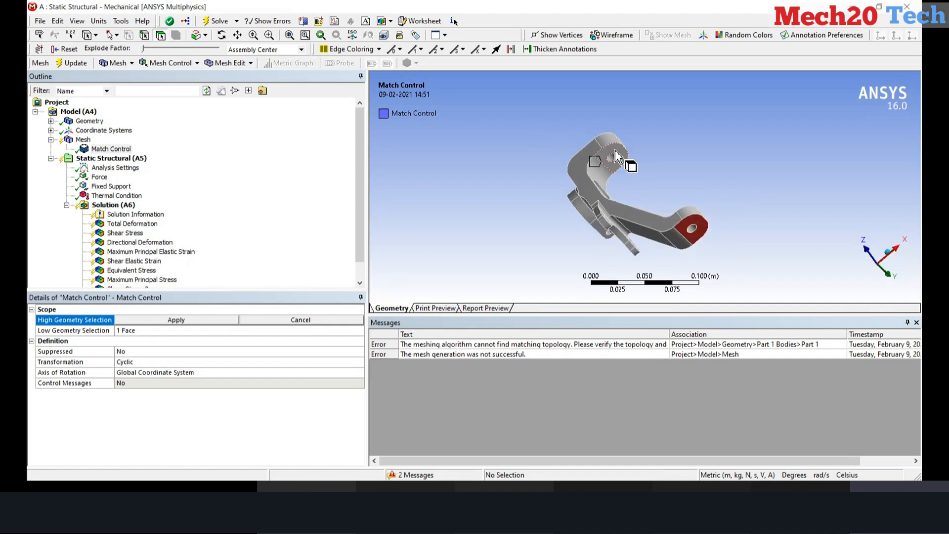
click(615, 151)
click(145, 319)
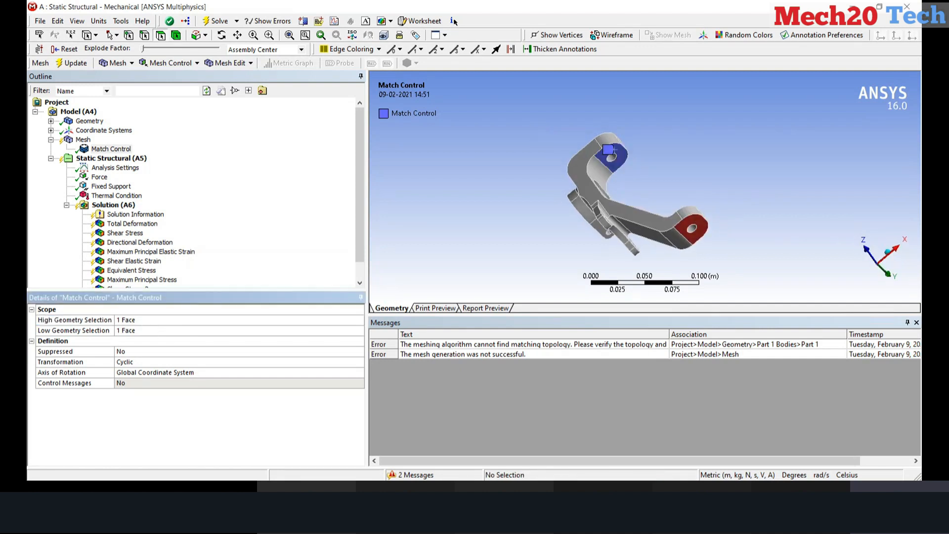
Step: Try generating the mesh with the rescoped Match Control, widen the message text and examine the two matched faces
right_click(81, 139)
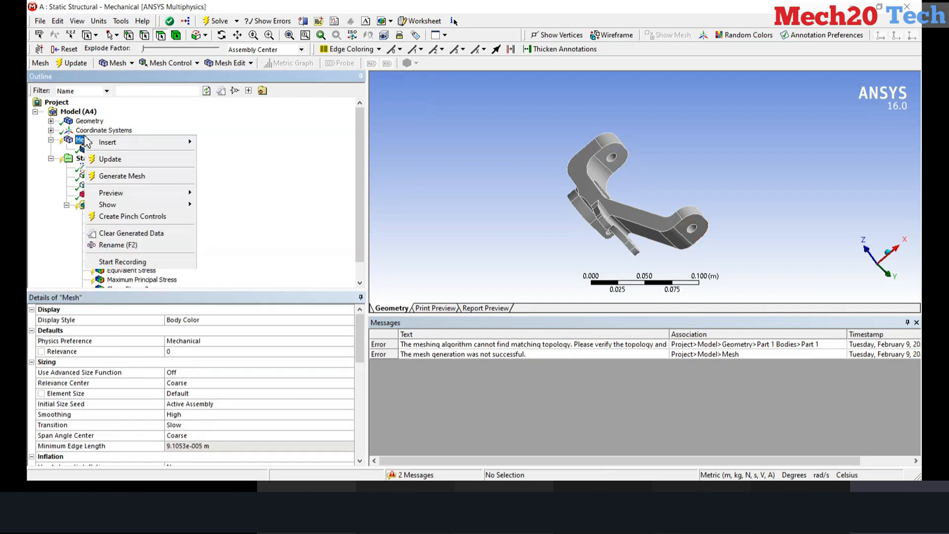
click(132, 178)
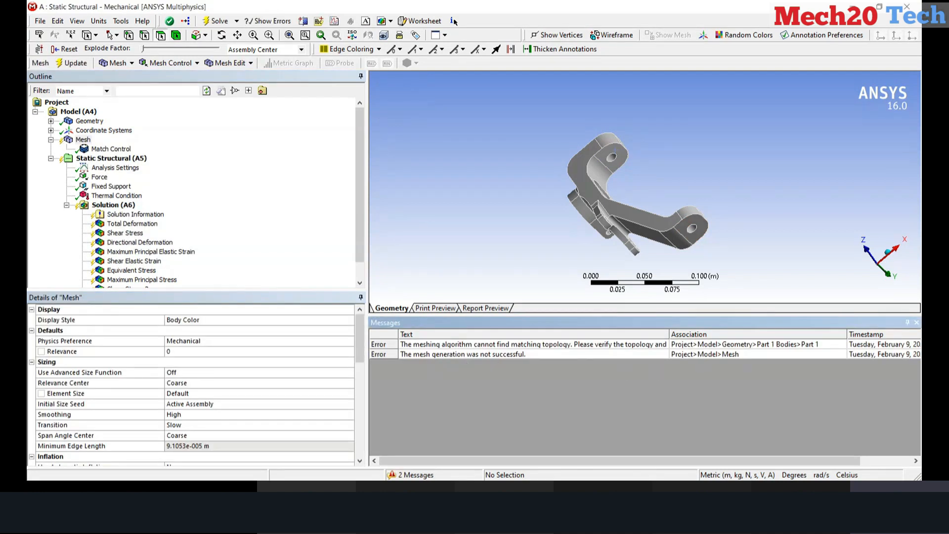
drag(670, 460, 619, 460)
drag(671, 334, 777, 334)
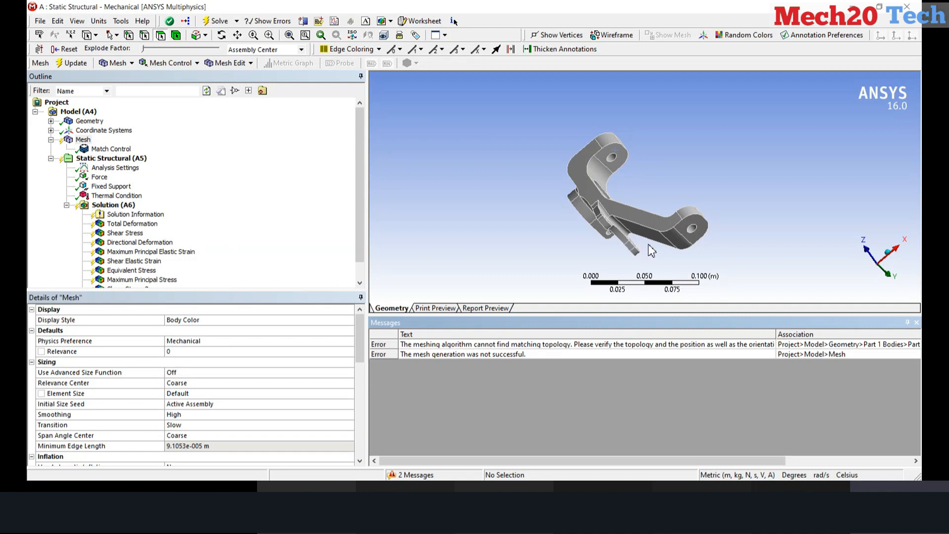
middle_drag(605, 168, 736, 99)
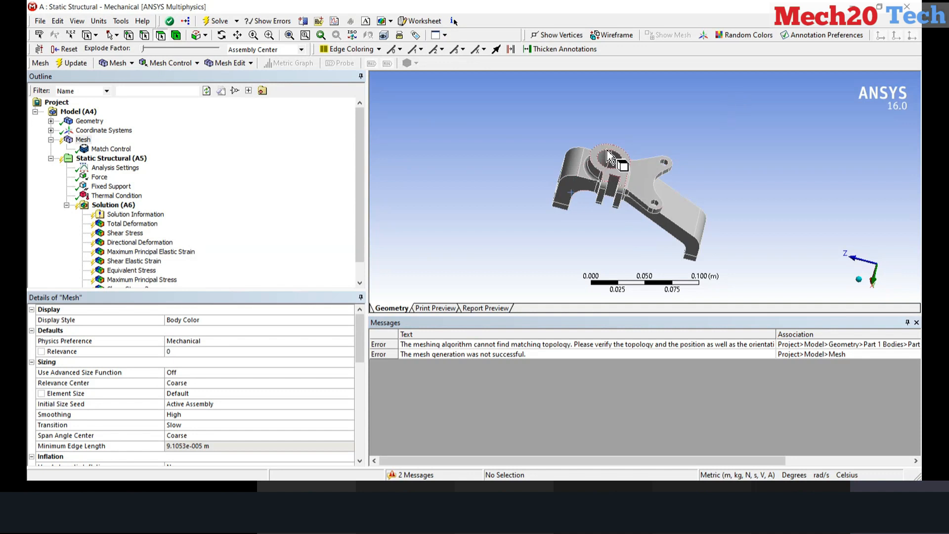
mouse_move(610, 161)
middle_down()
mouse_move(689, 144)
mouse_move(625, 160)
middle_up()
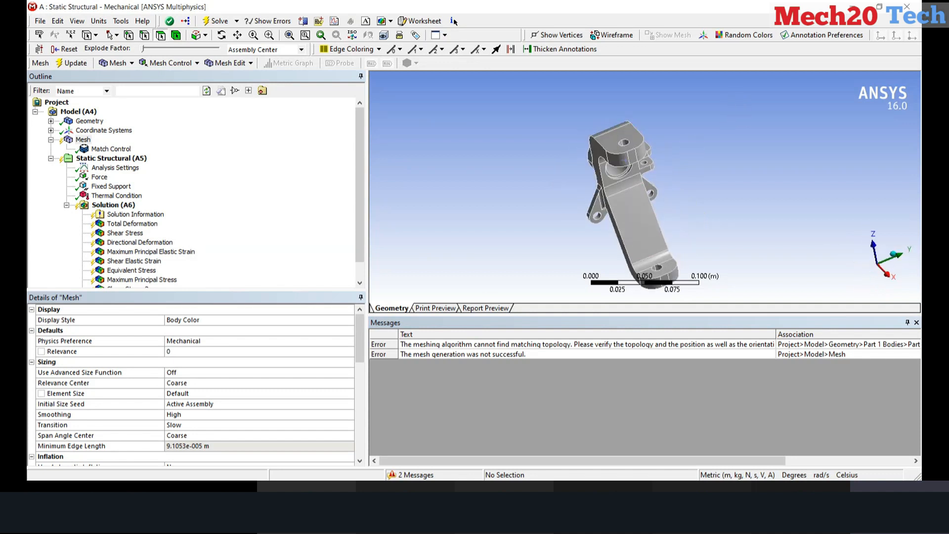
click(111, 149)
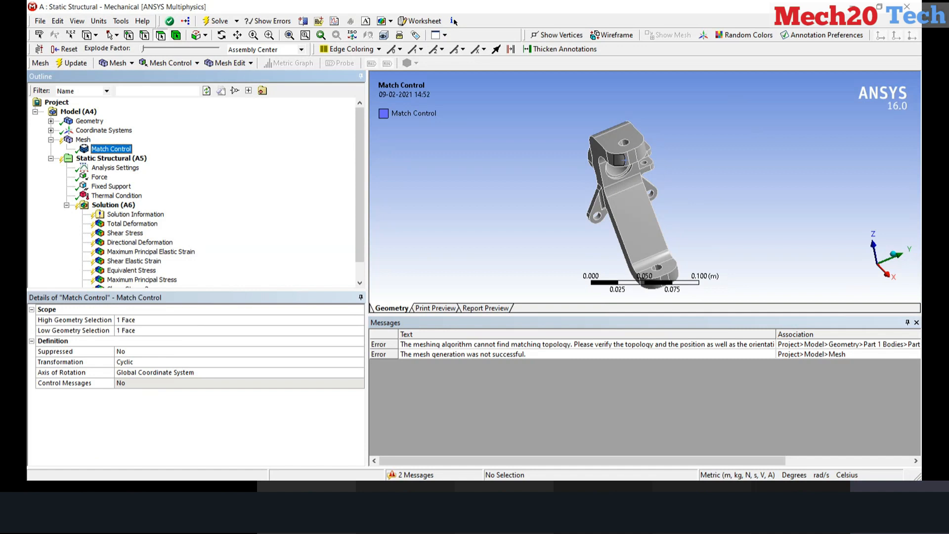
middle_drag(624, 247, 594, 218)
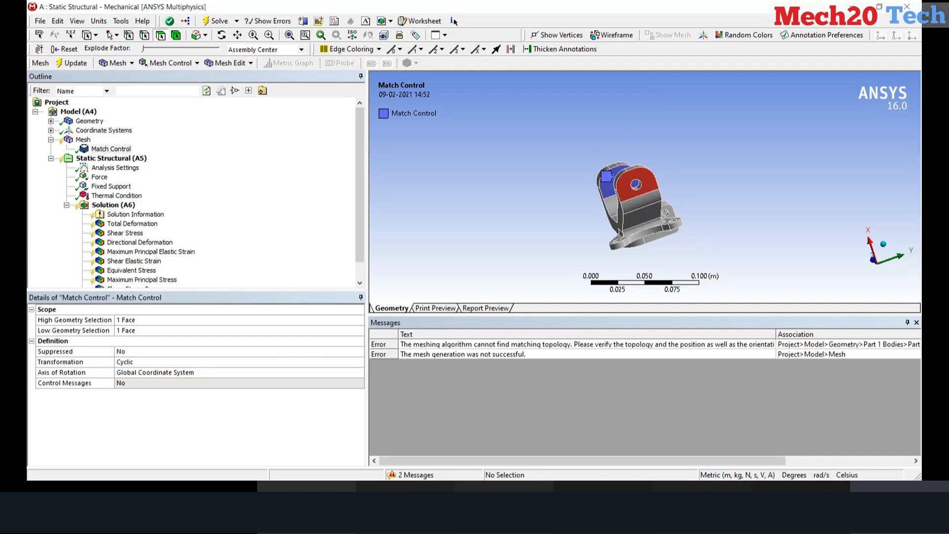
Step: Delete the Match Control and generate the mesh without it
right_click(93, 151)
click(134, 296)
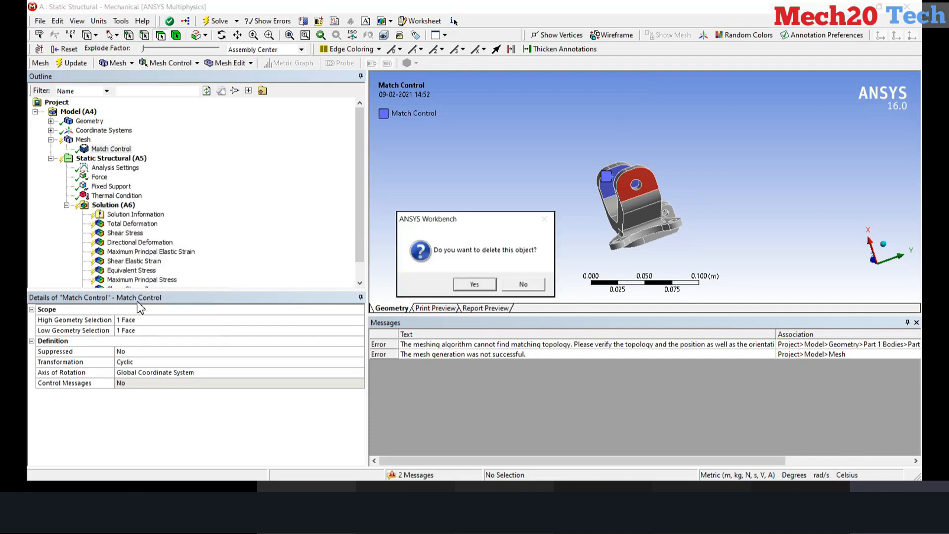
click(474, 284)
click(196, 64)
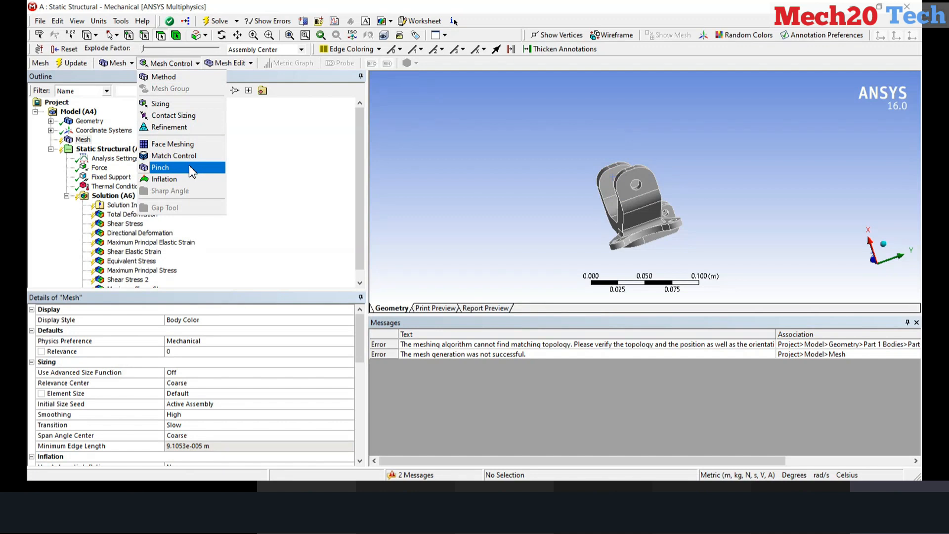
click(283, 181)
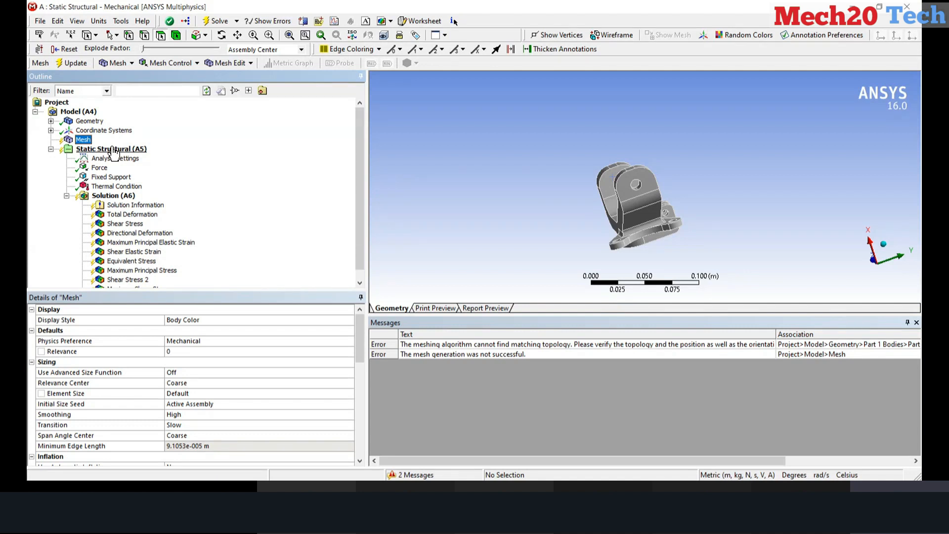
right_click(81, 141)
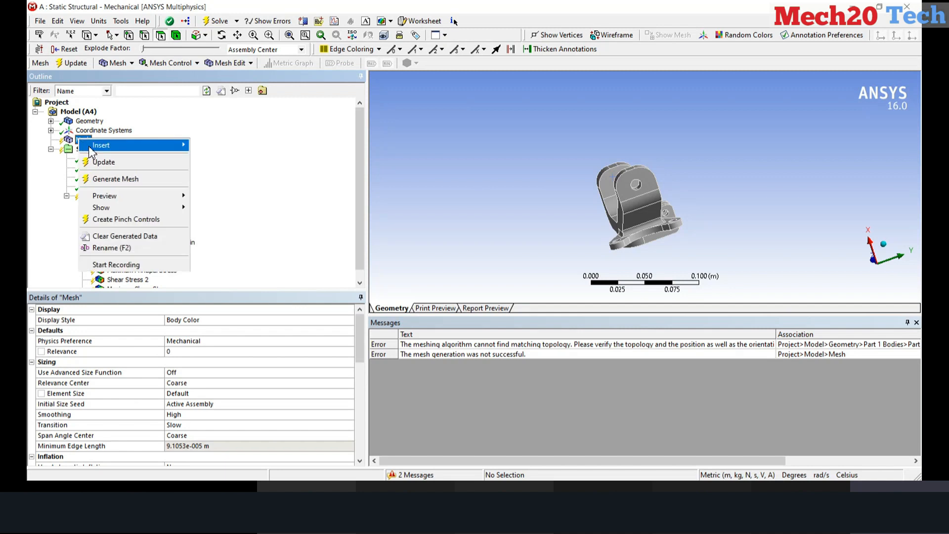
click(105, 178)
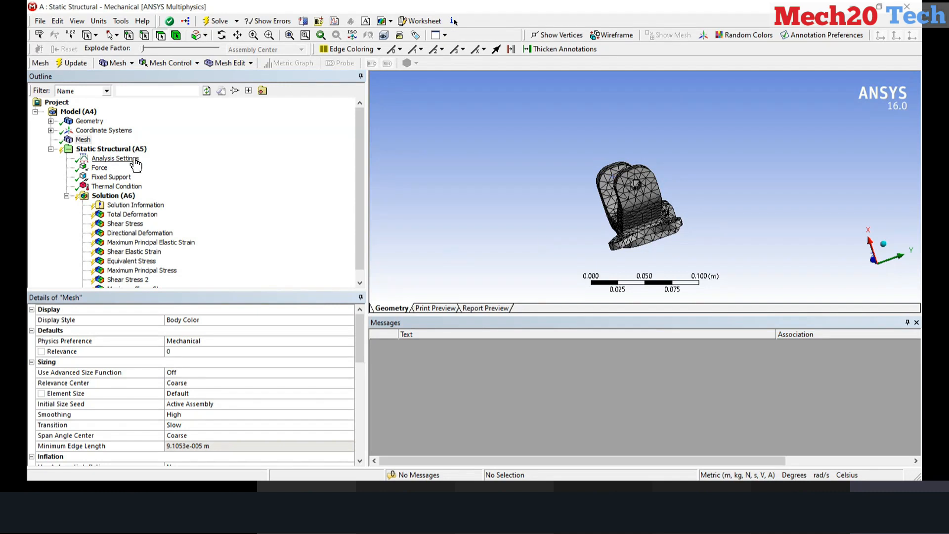
middle_drag(654, 138, 620, 205)
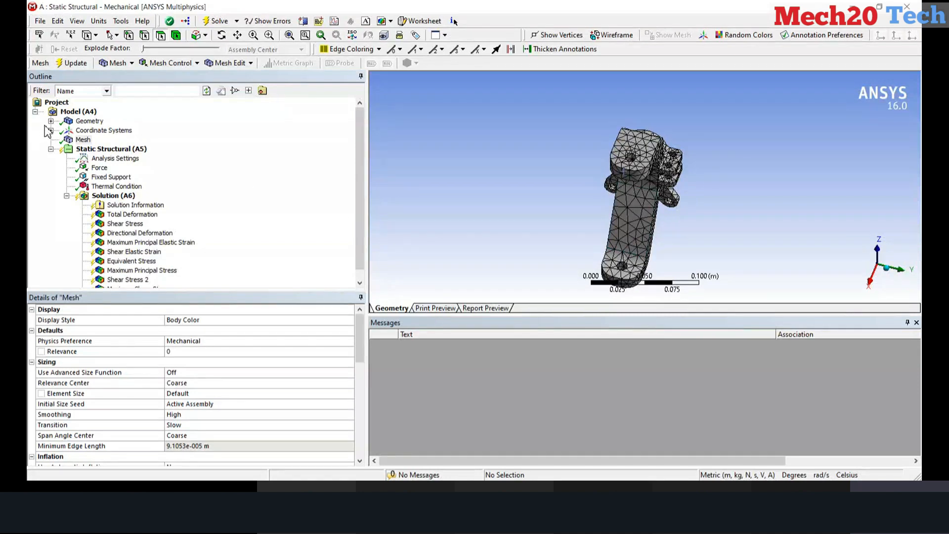
Step: Examine Part 1's material assignment and its options for creating, importing or editing a material
click(50, 121)
click(96, 130)
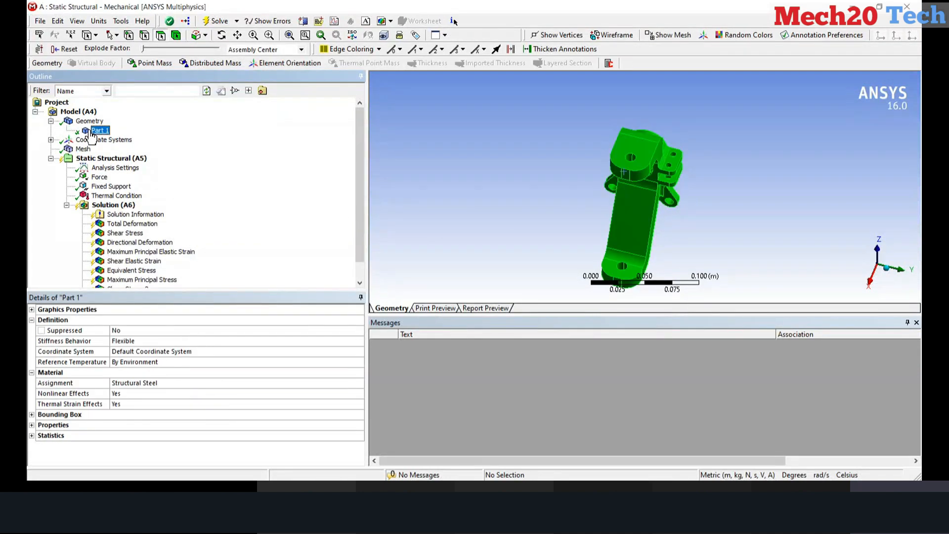
click(188, 382)
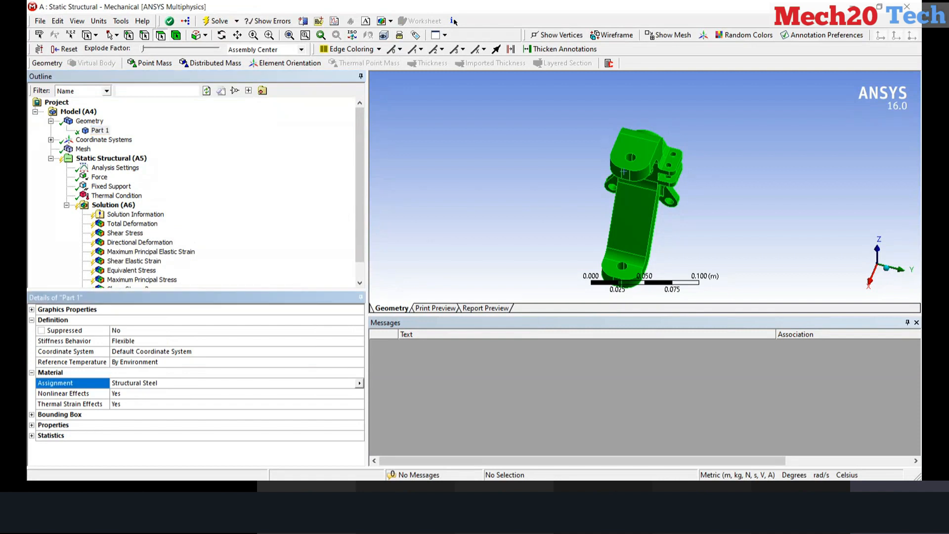
click(360, 383)
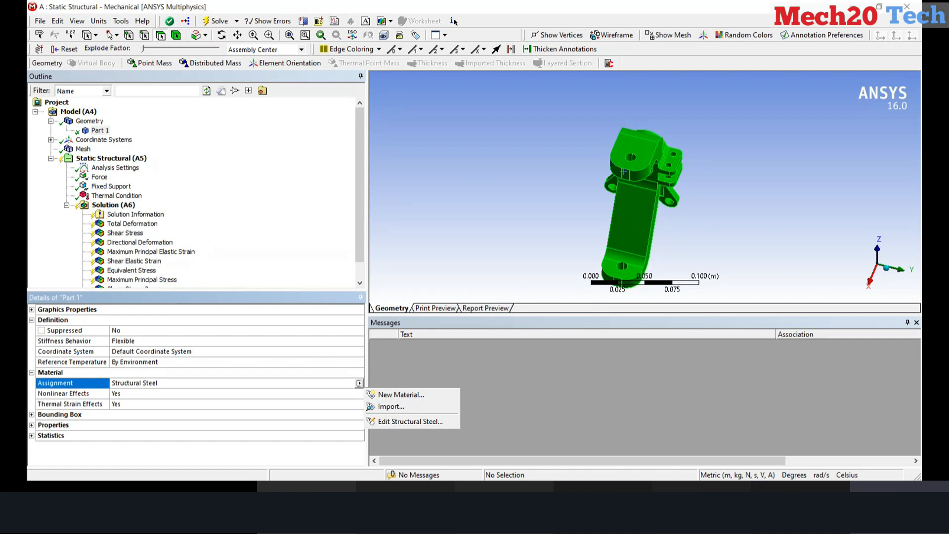
key(alt+Tab)
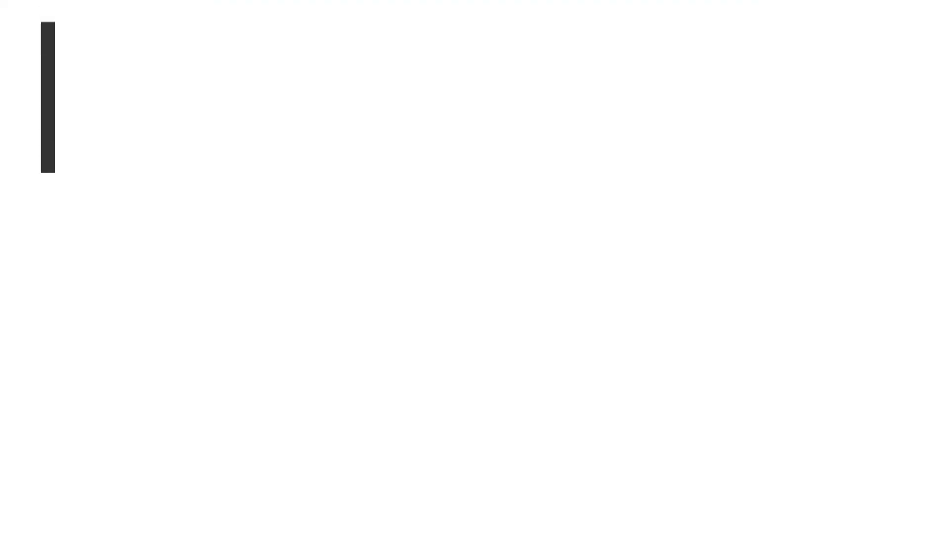